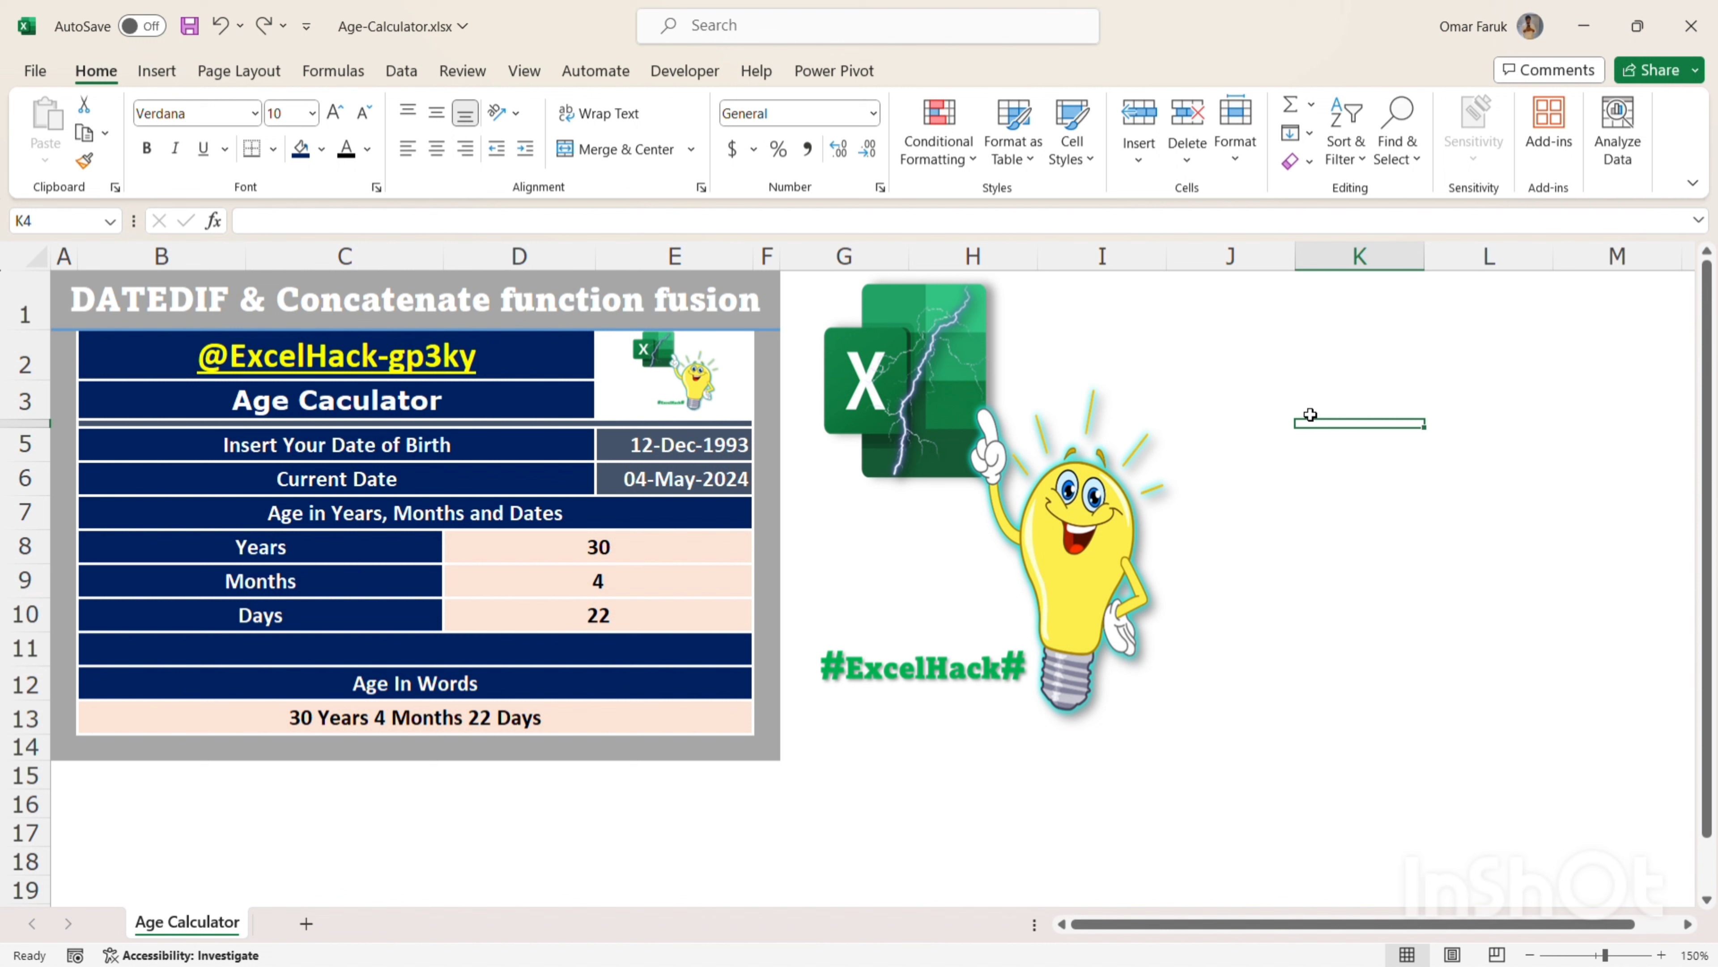
Replace the date of birth in cell E5 with a different date
click(722, 441)
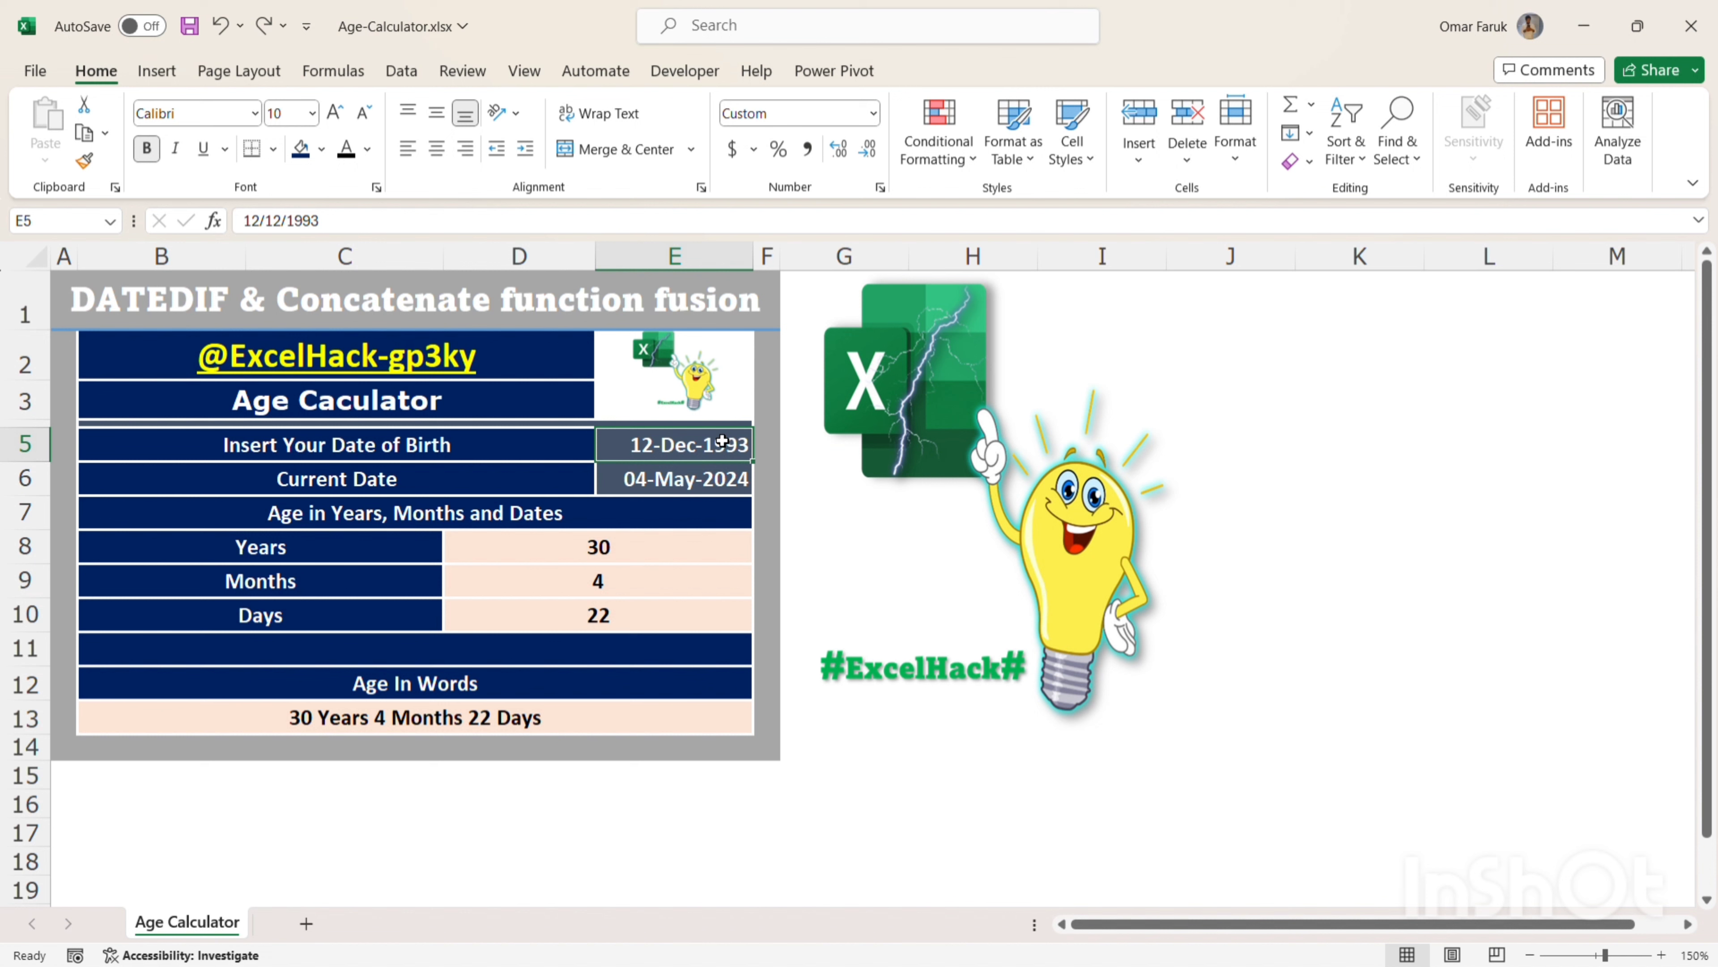
text(11/11)
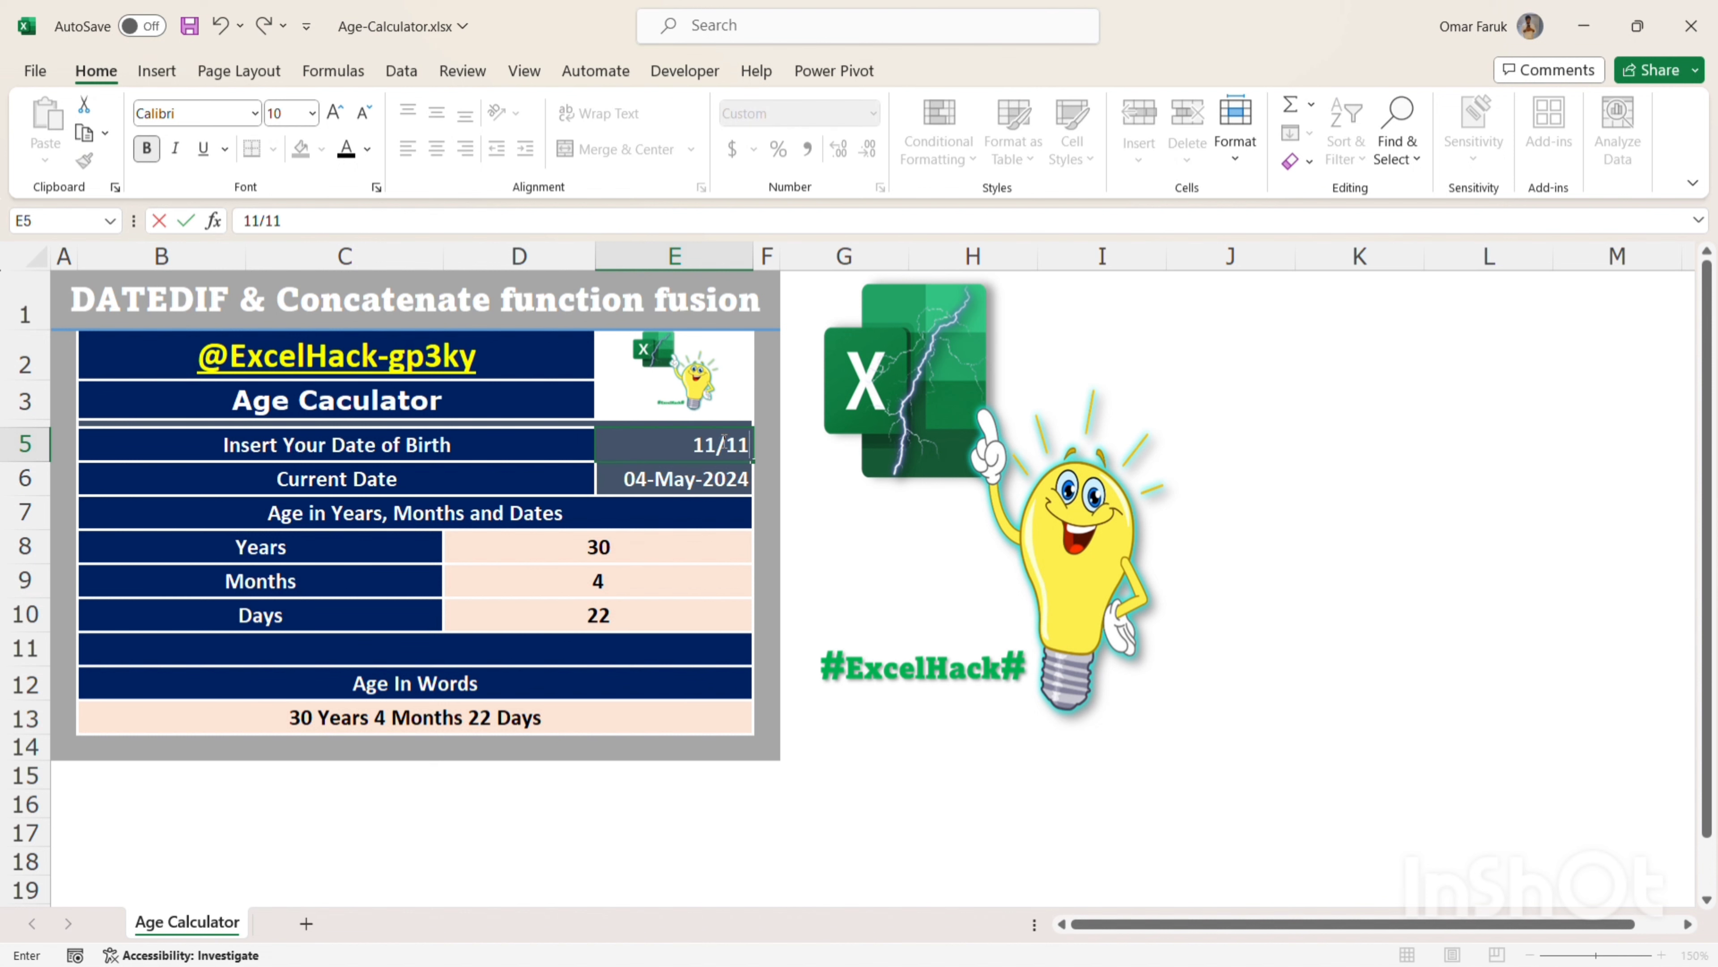
text(/1993)
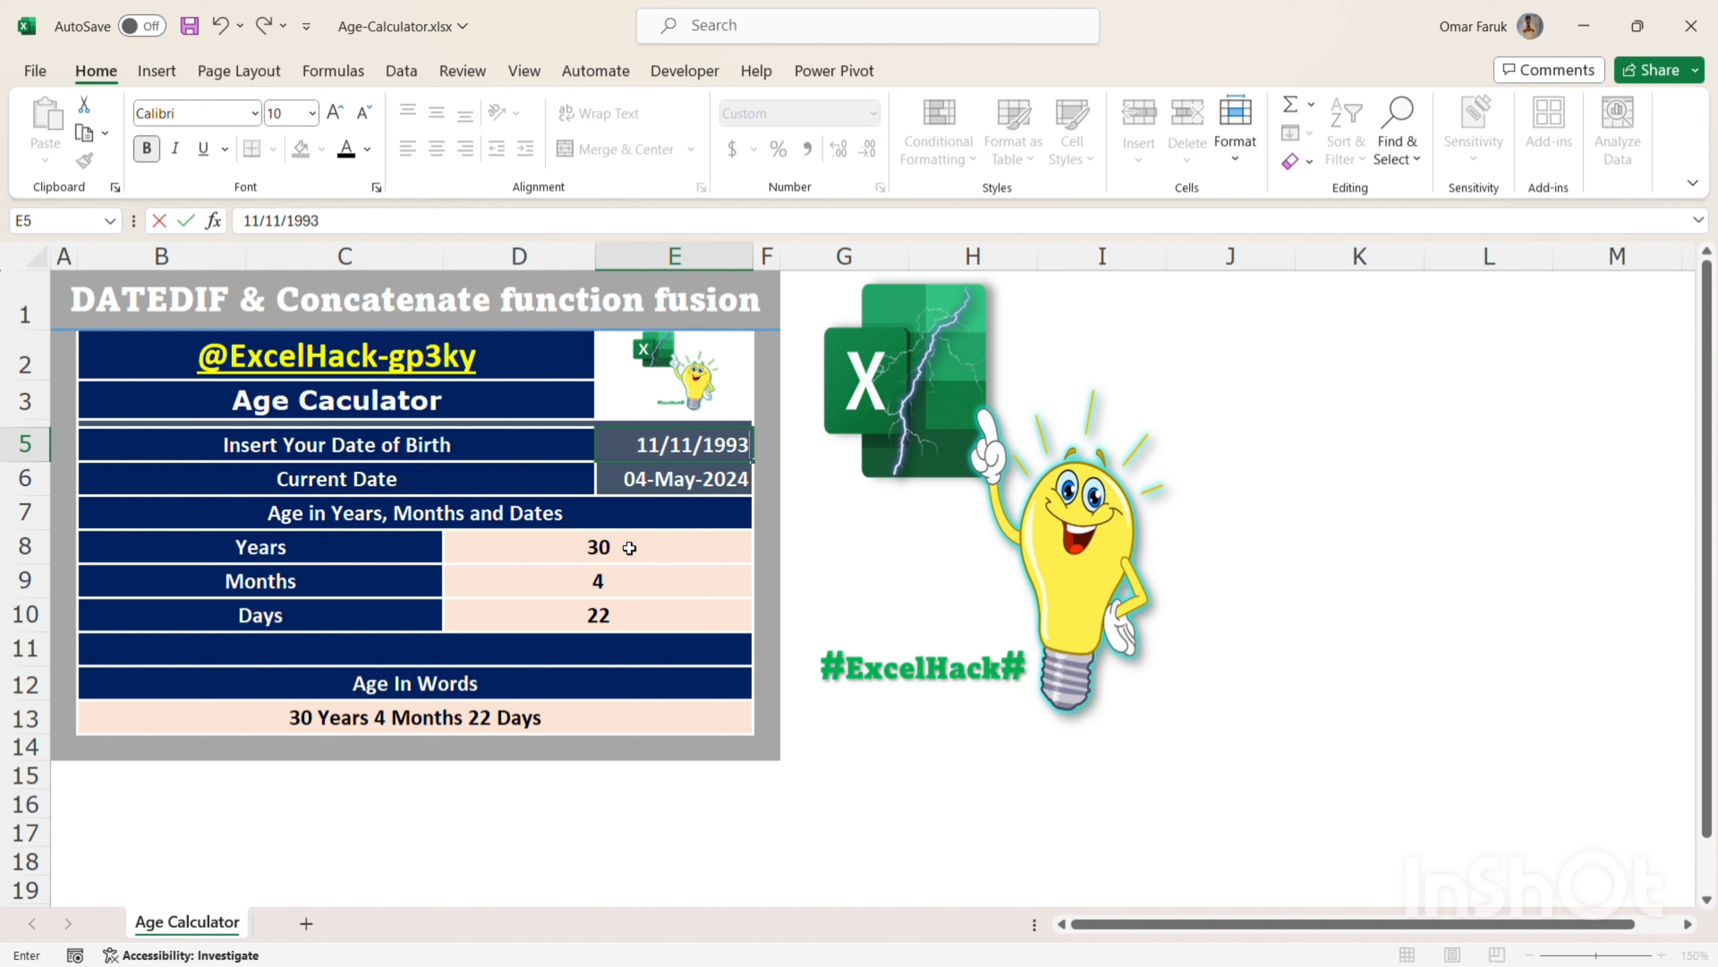
key(Return)
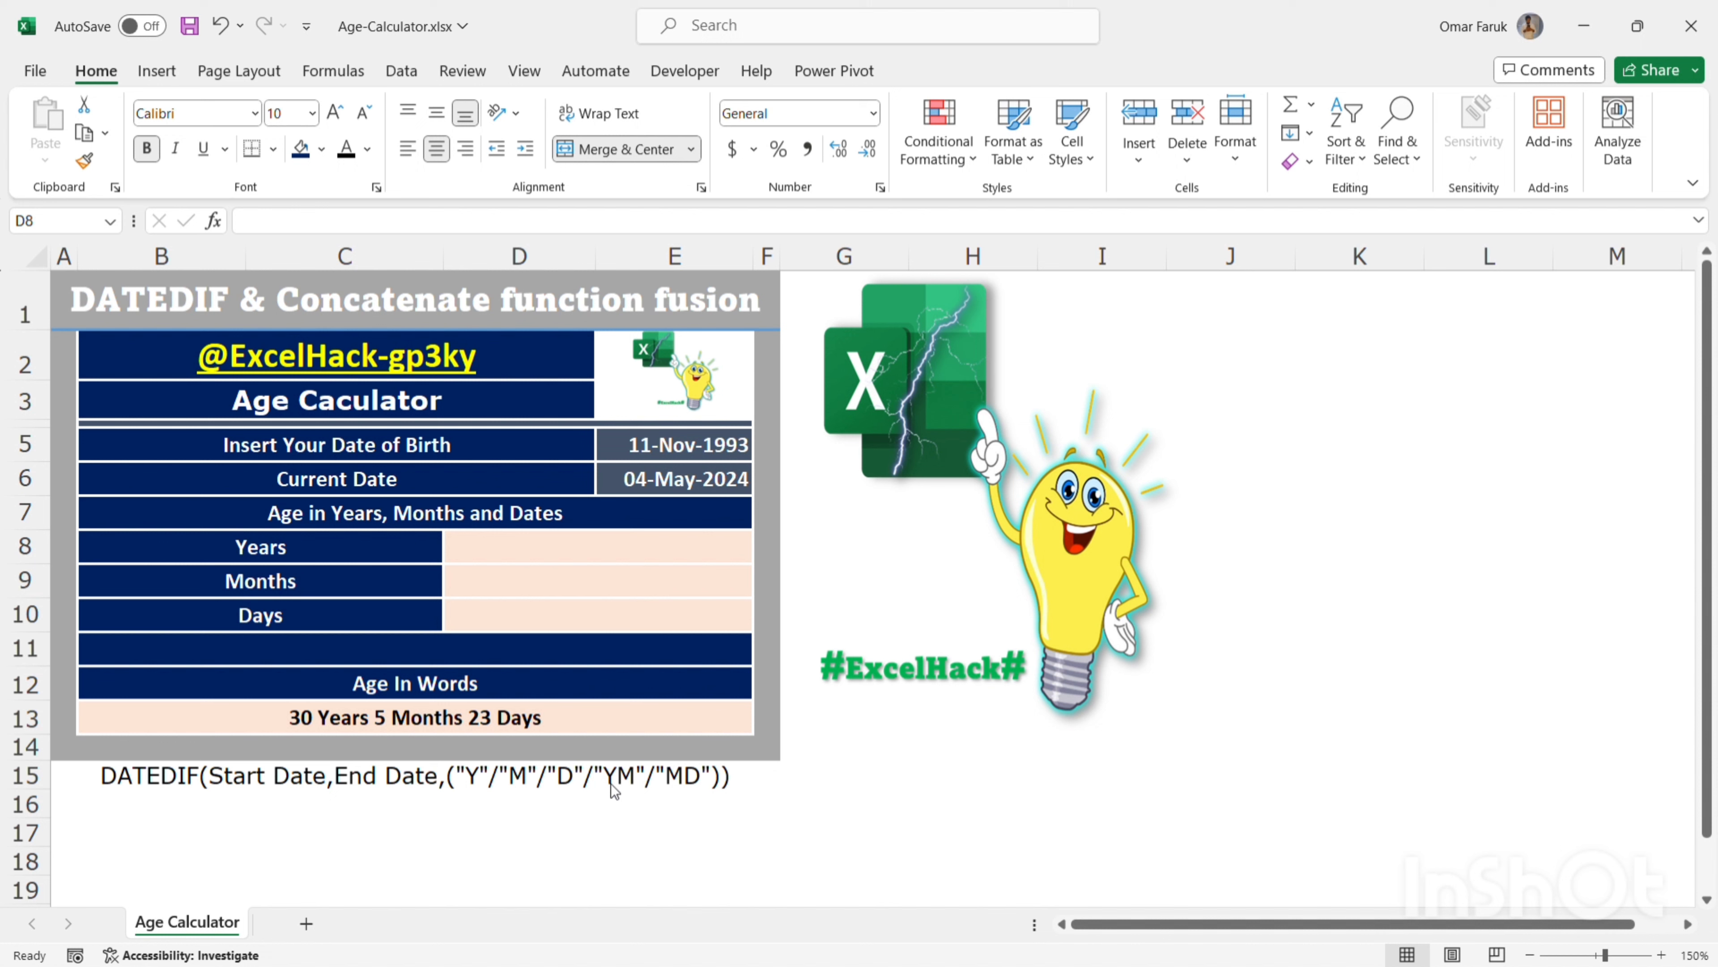
Calculate the years of age in cell D8 with =DATEDIF($E$5,$E$6,"Y")
click(669, 556)
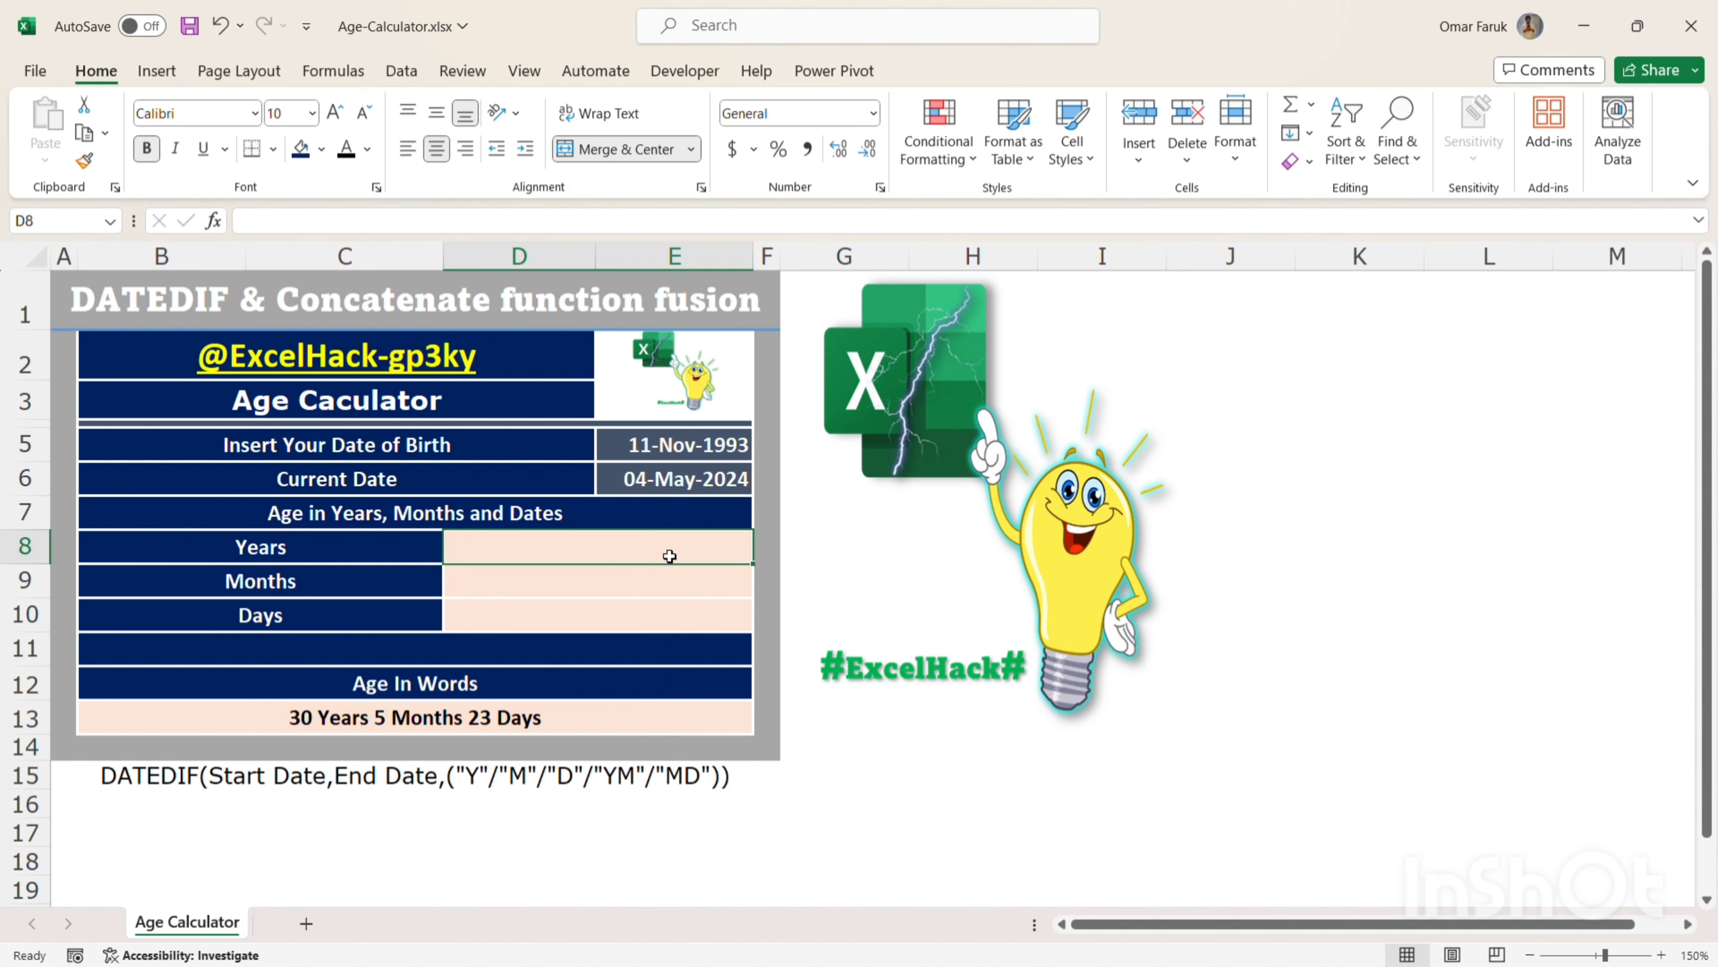
text(=DATED)
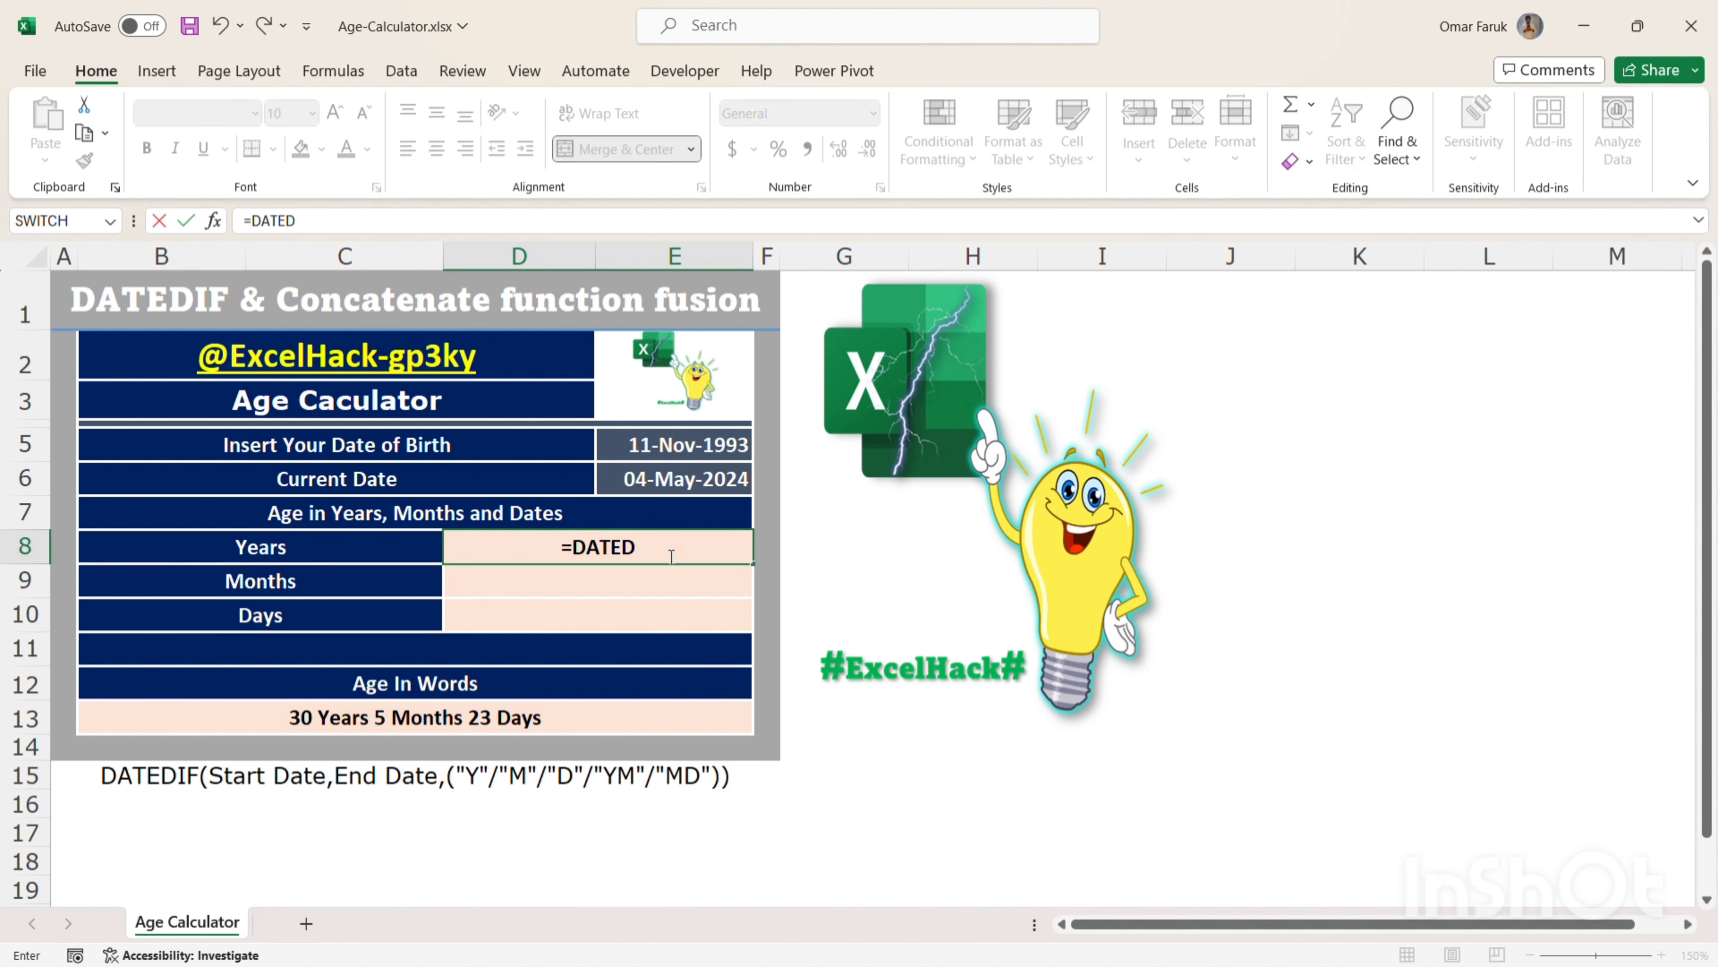
text(IF()
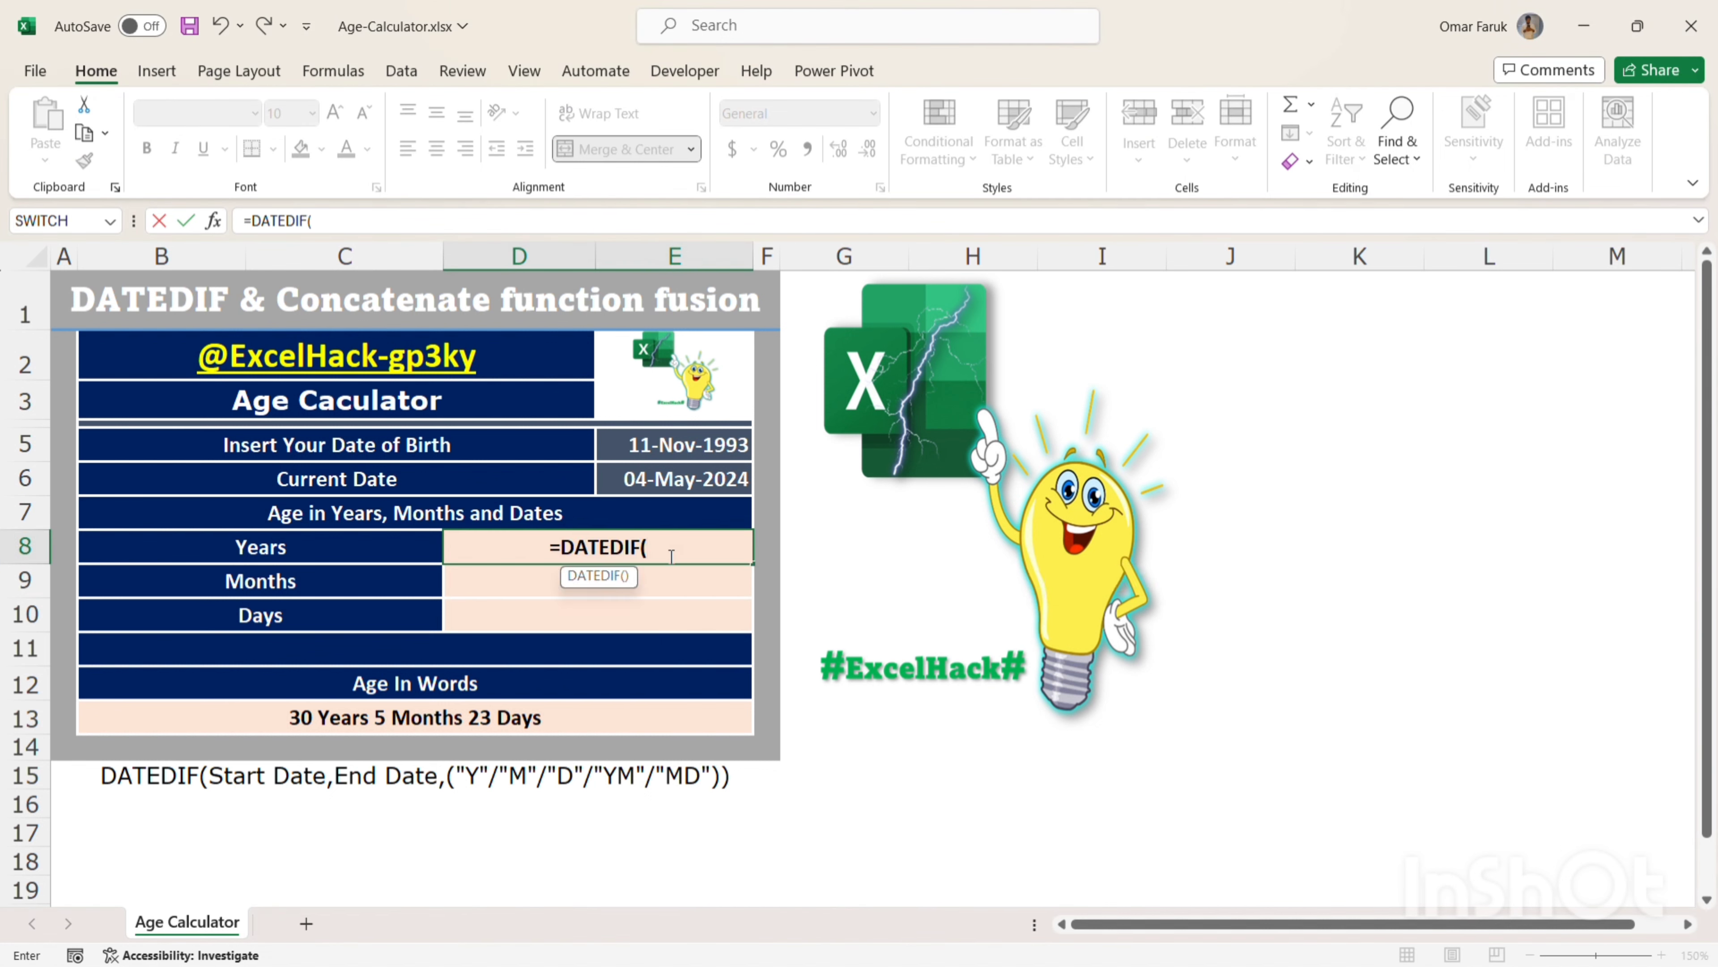
click(692, 437)
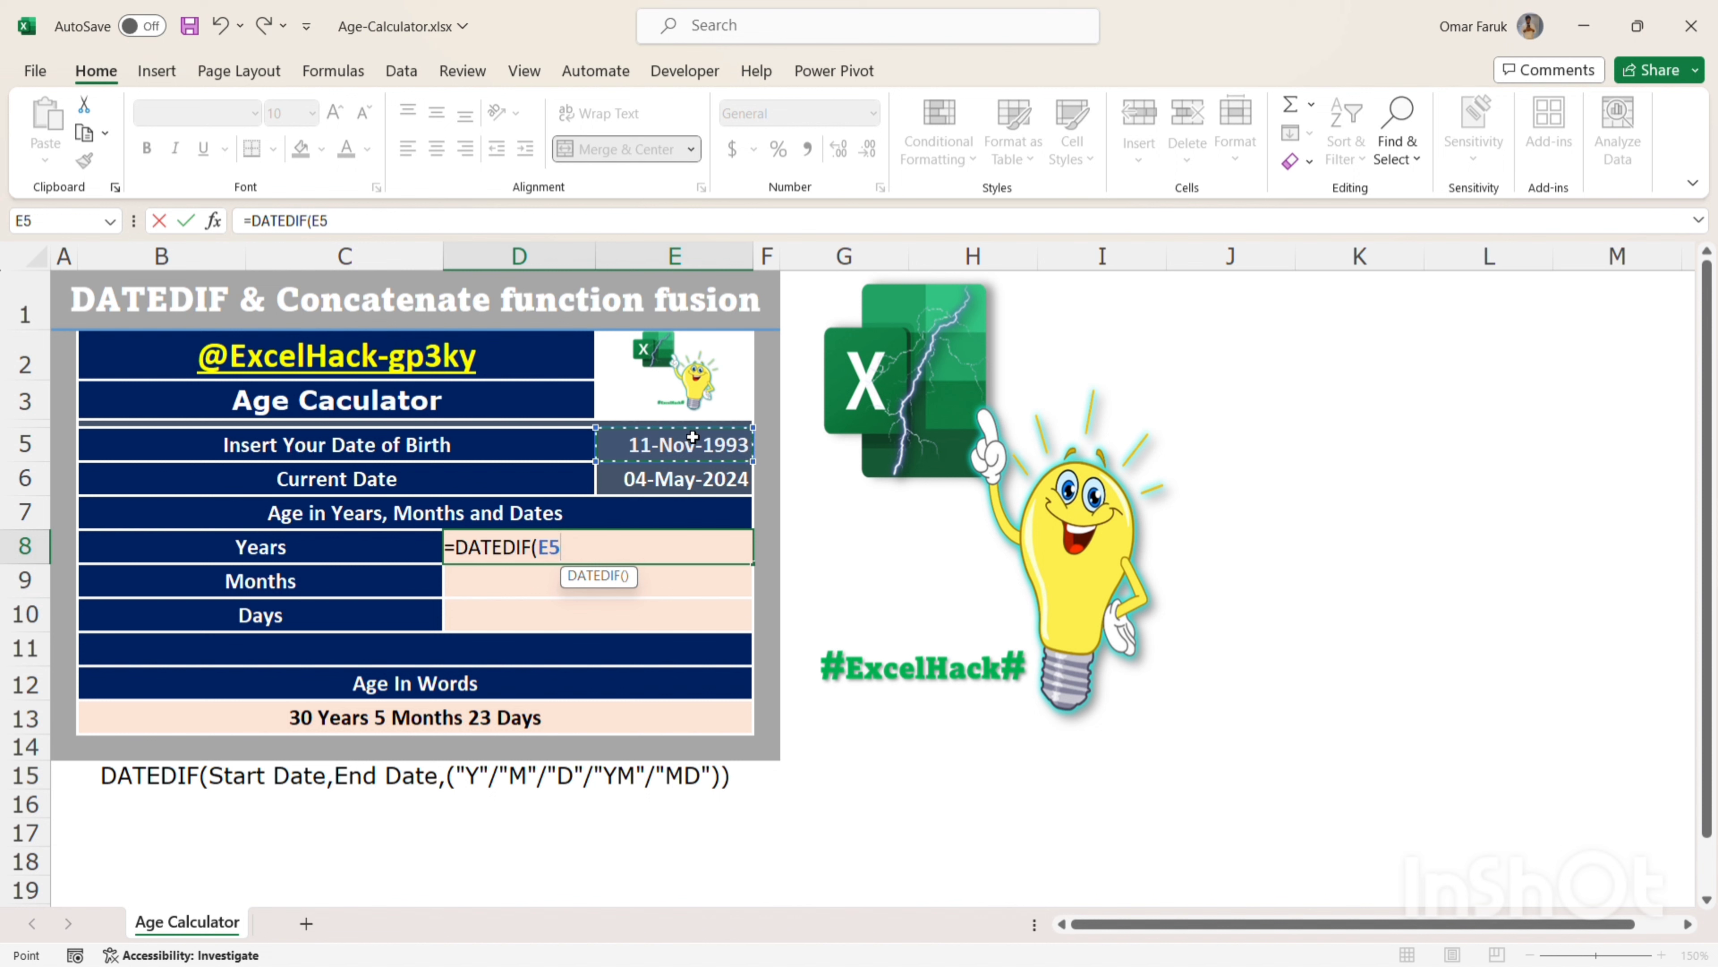
key(F4)
text(,)
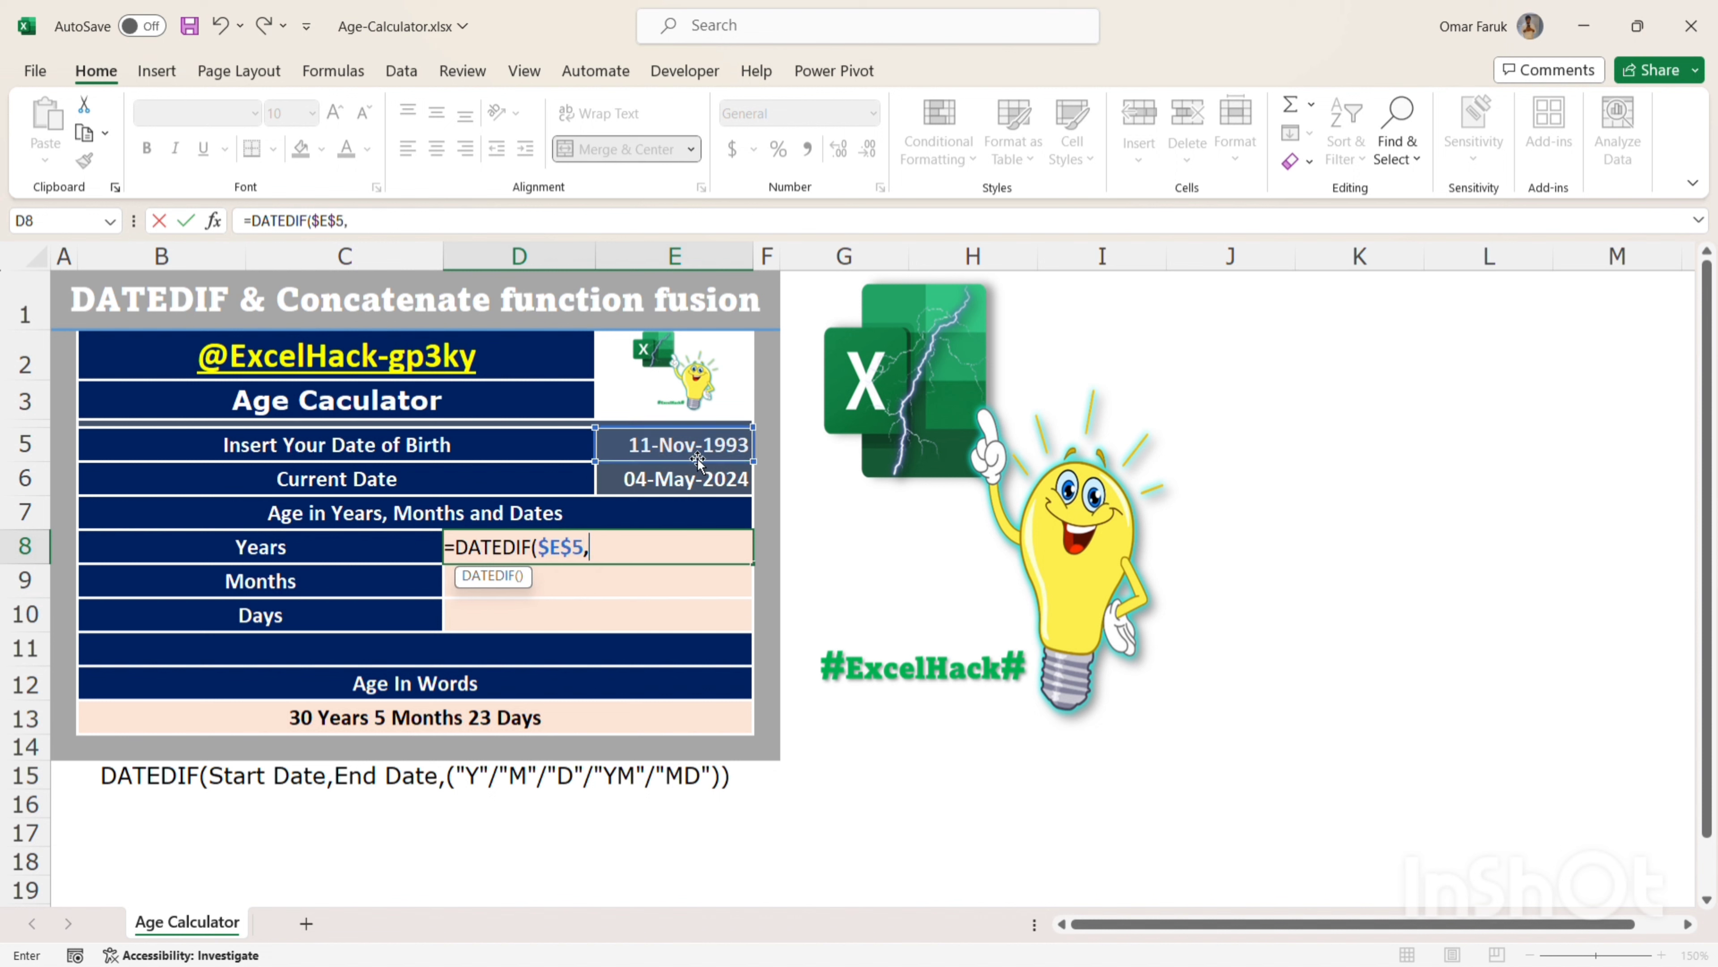
click(698, 472)
key(F4)
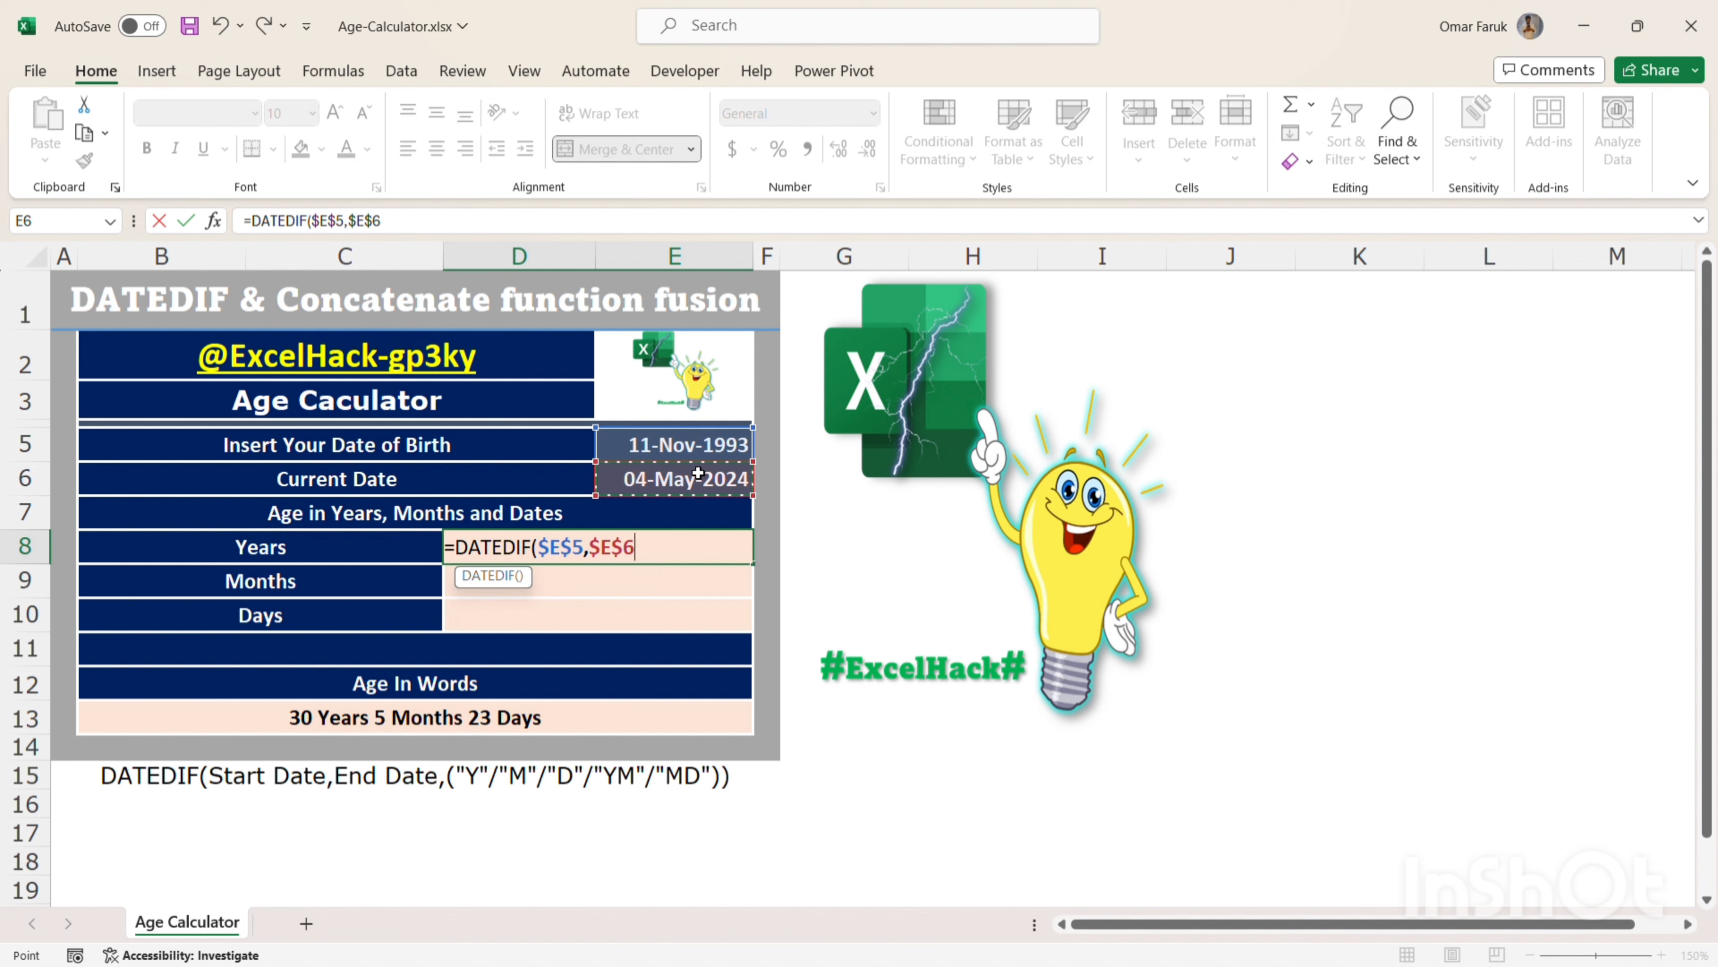
text(,"Y"))
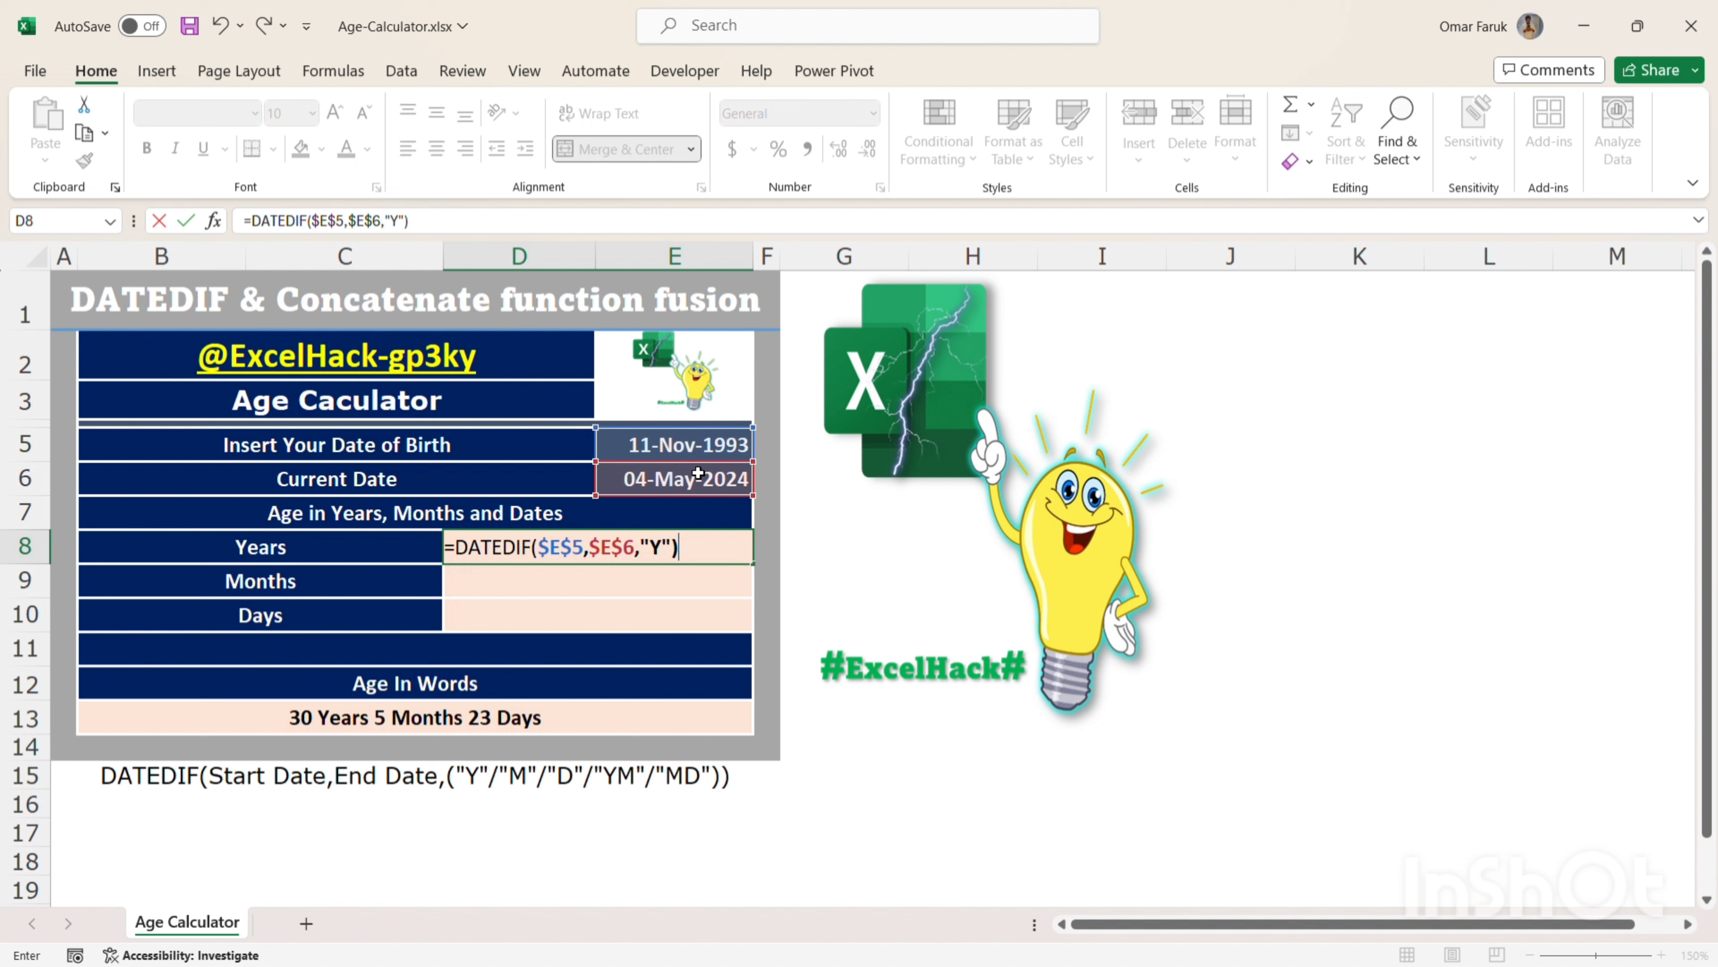
key(Return)
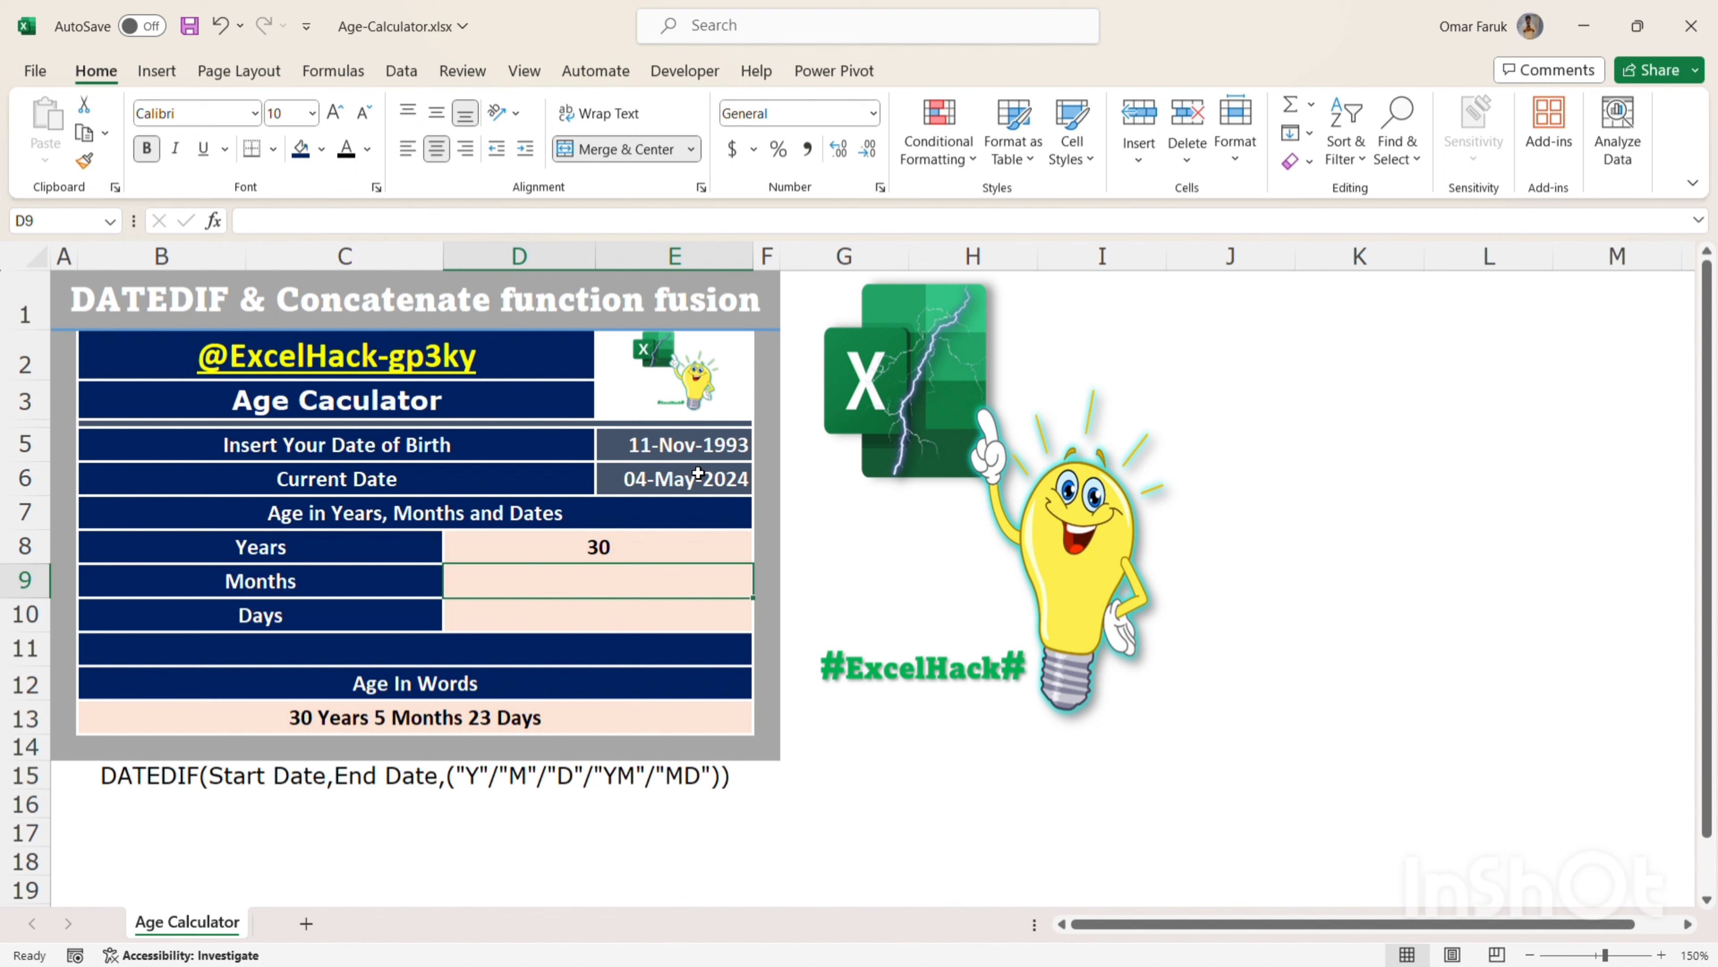
Enter =DATEDIF($E$5,$E$6,"M") in the Months cell D9 to count months between the two dates
text(=DATEDIF)
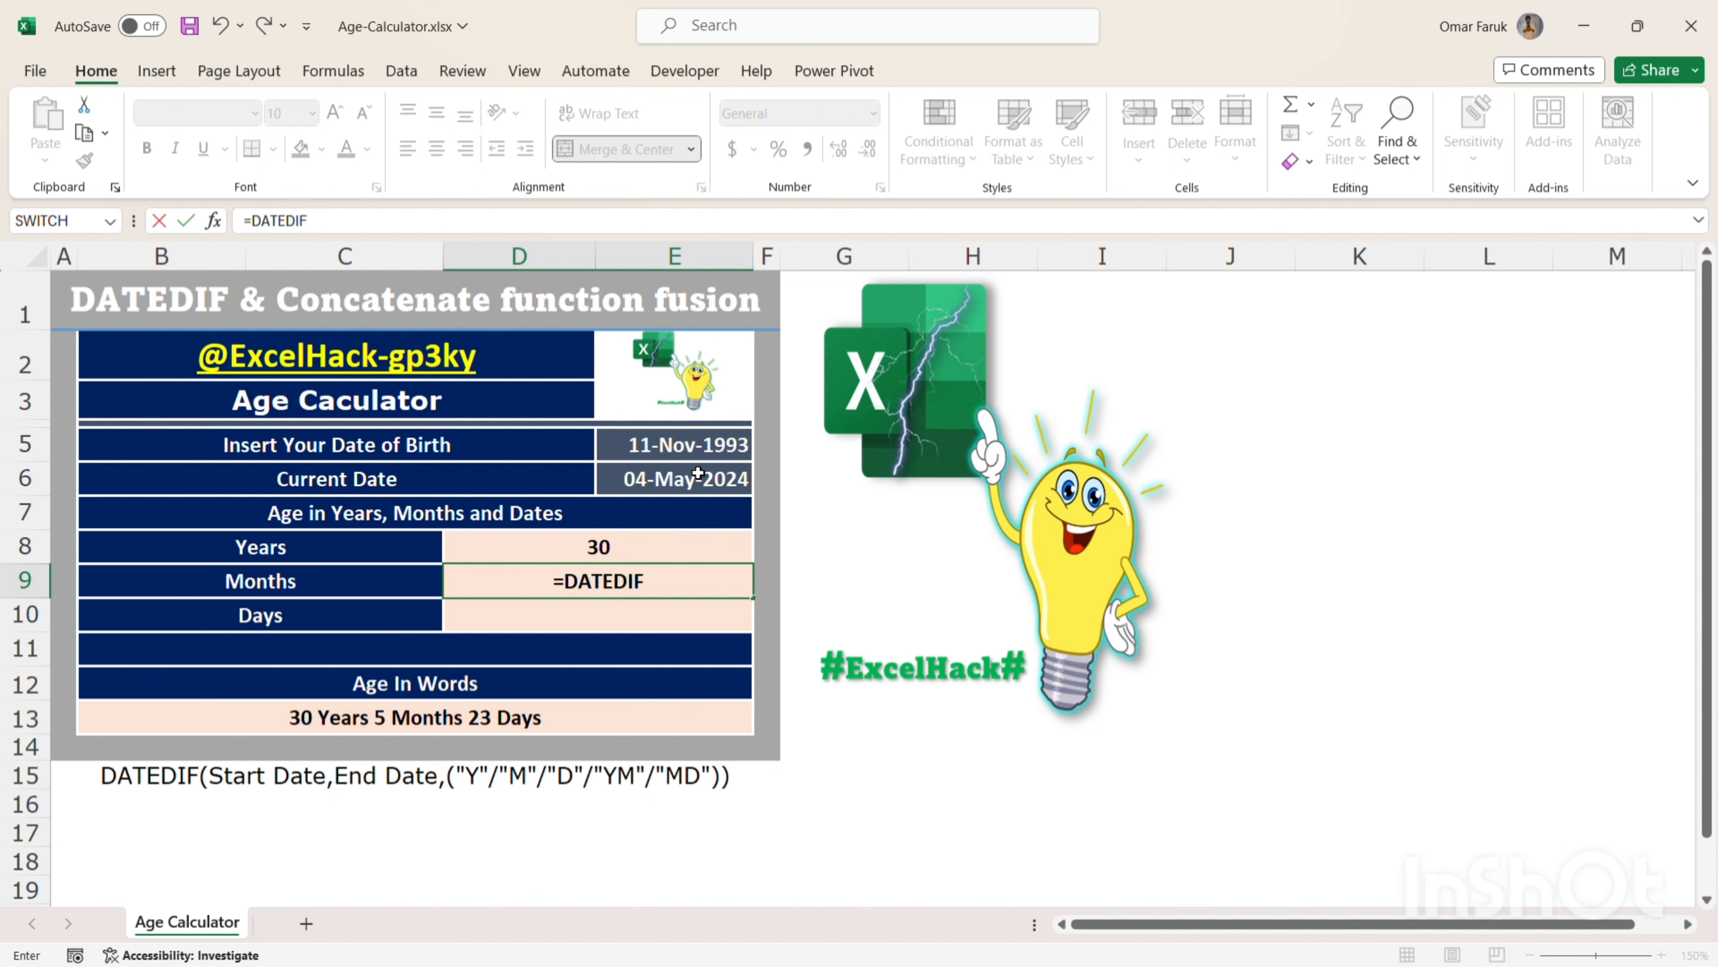
text(()
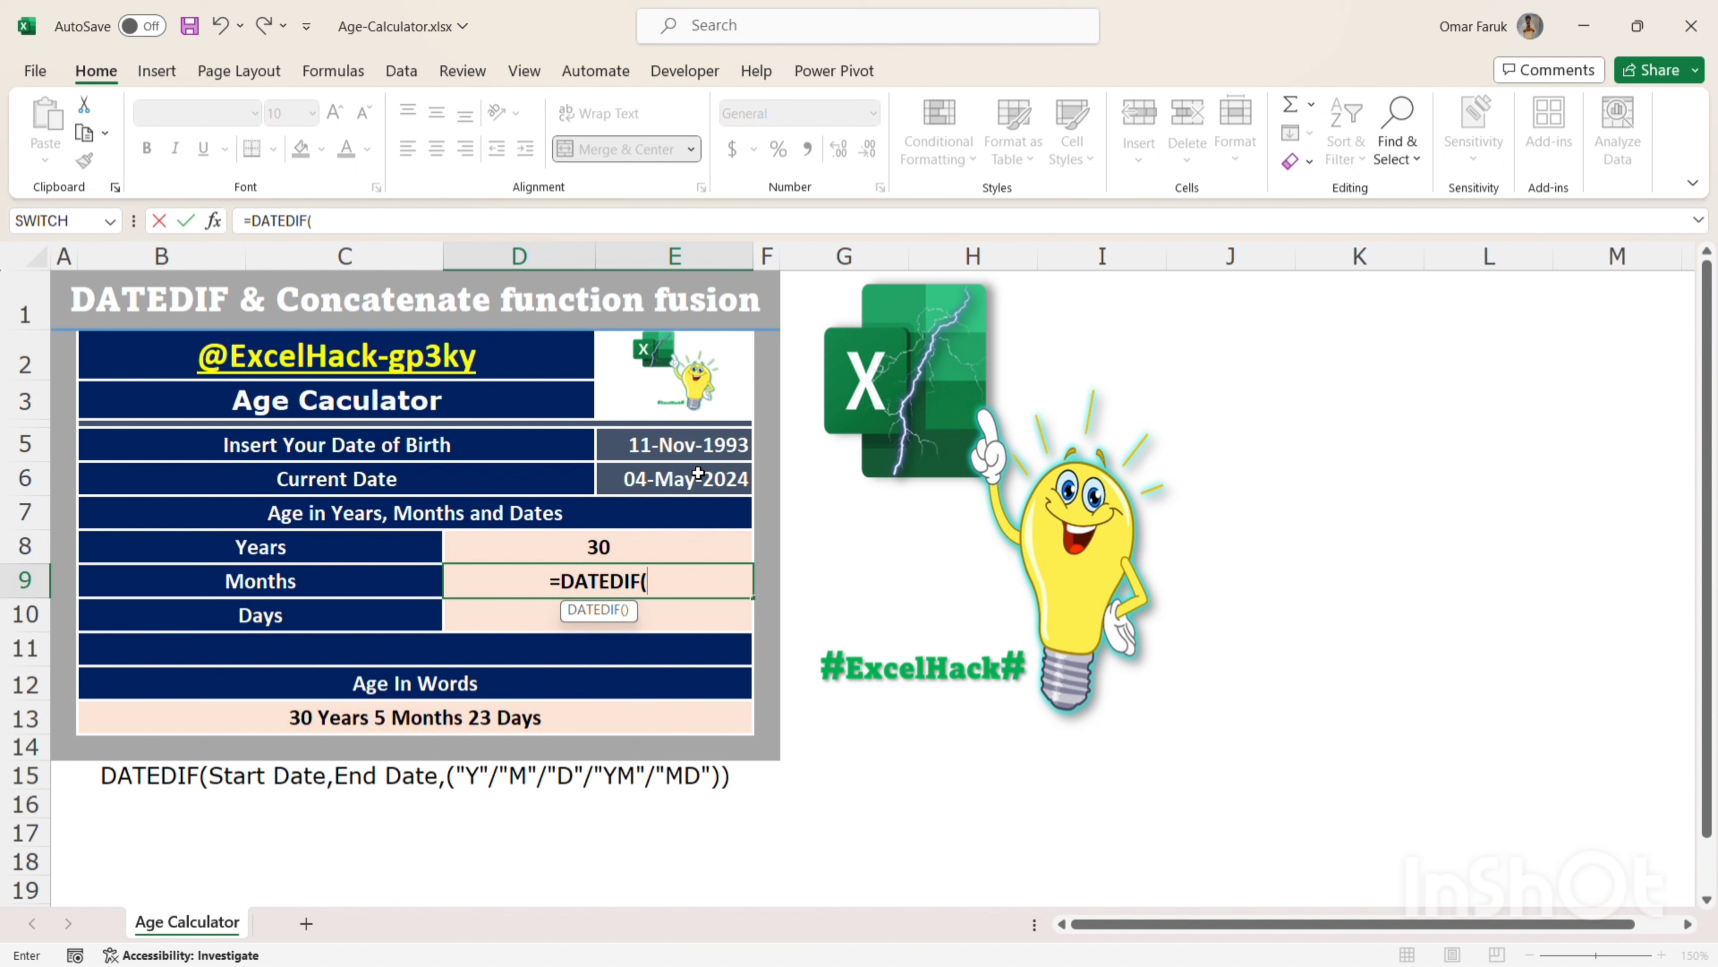
click(723, 438)
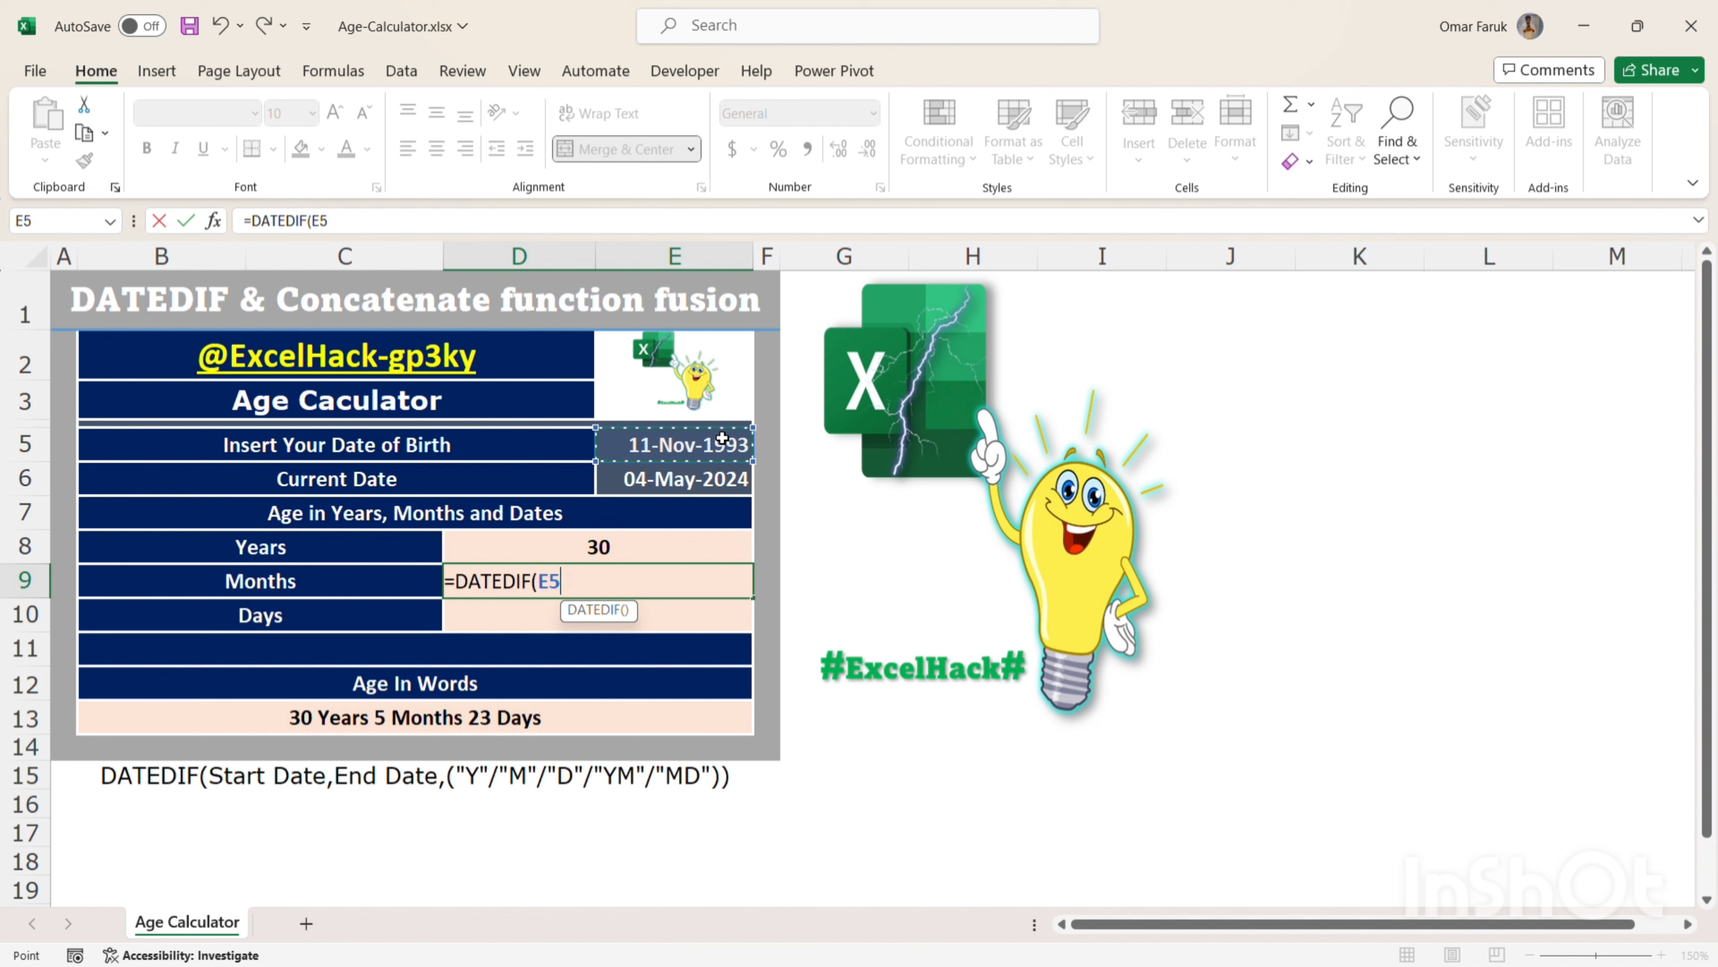
key(F4)
text(,)
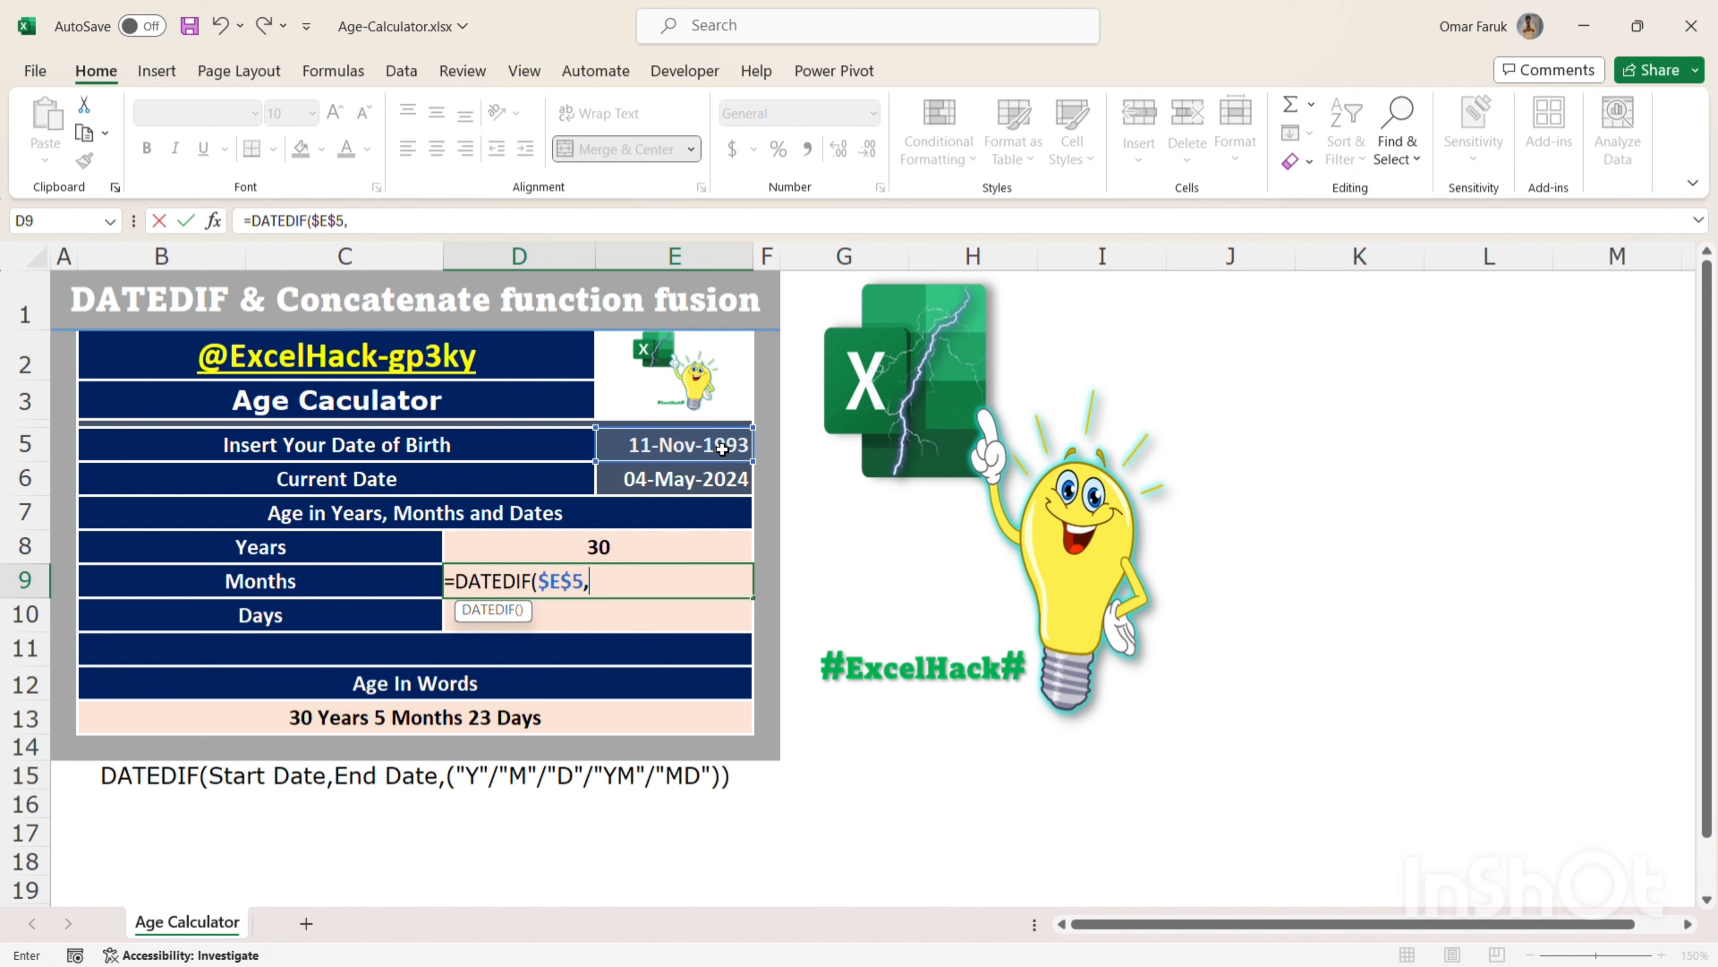
click(726, 473)
key(F4)
text(,)
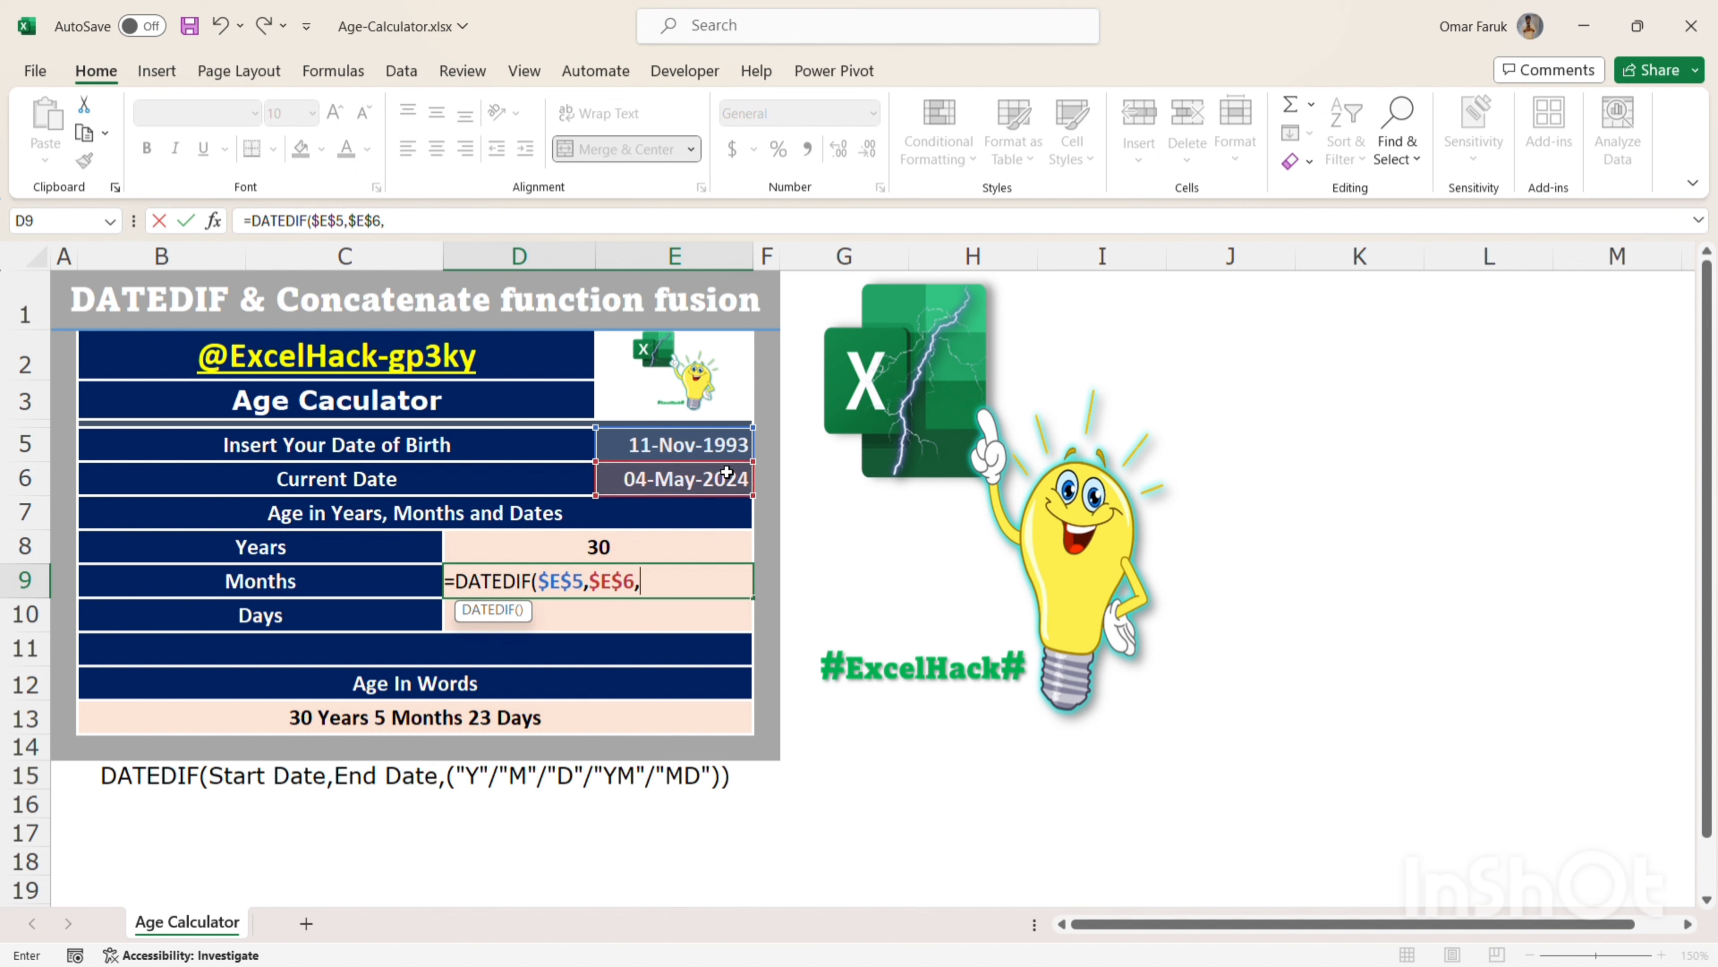
text("M))
key(BackSpace)
text("))
key(Return)
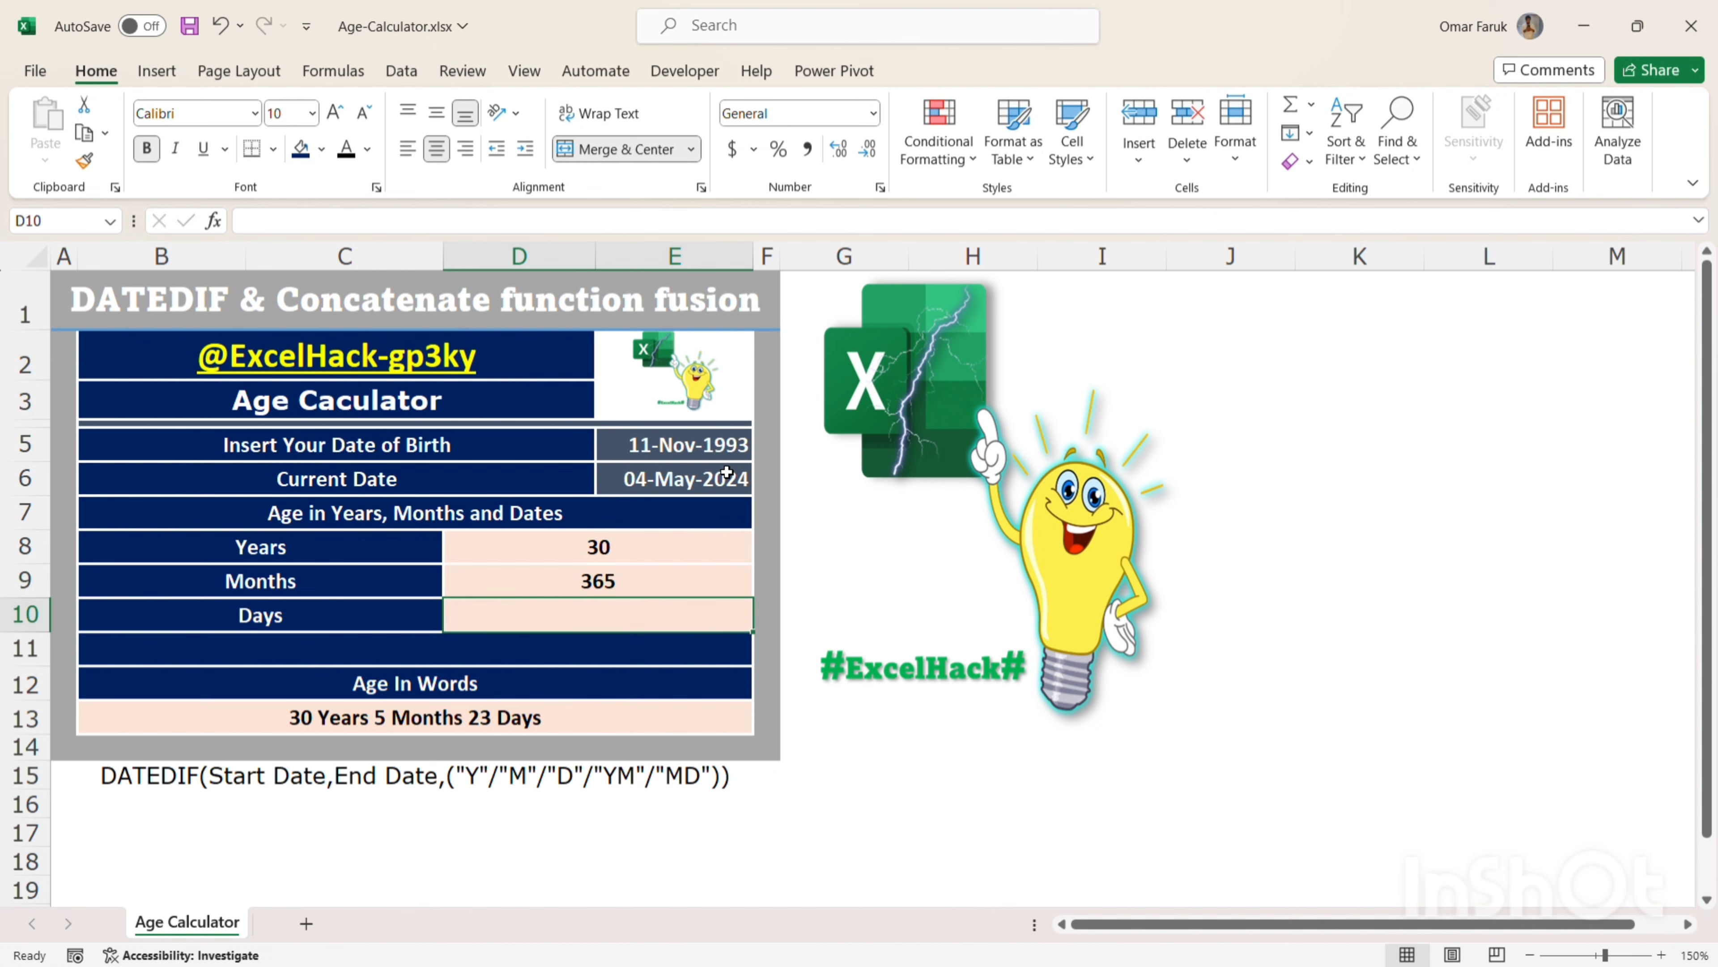
Change the unit argument of the Months formula in D9 to "YM"
key(Up)
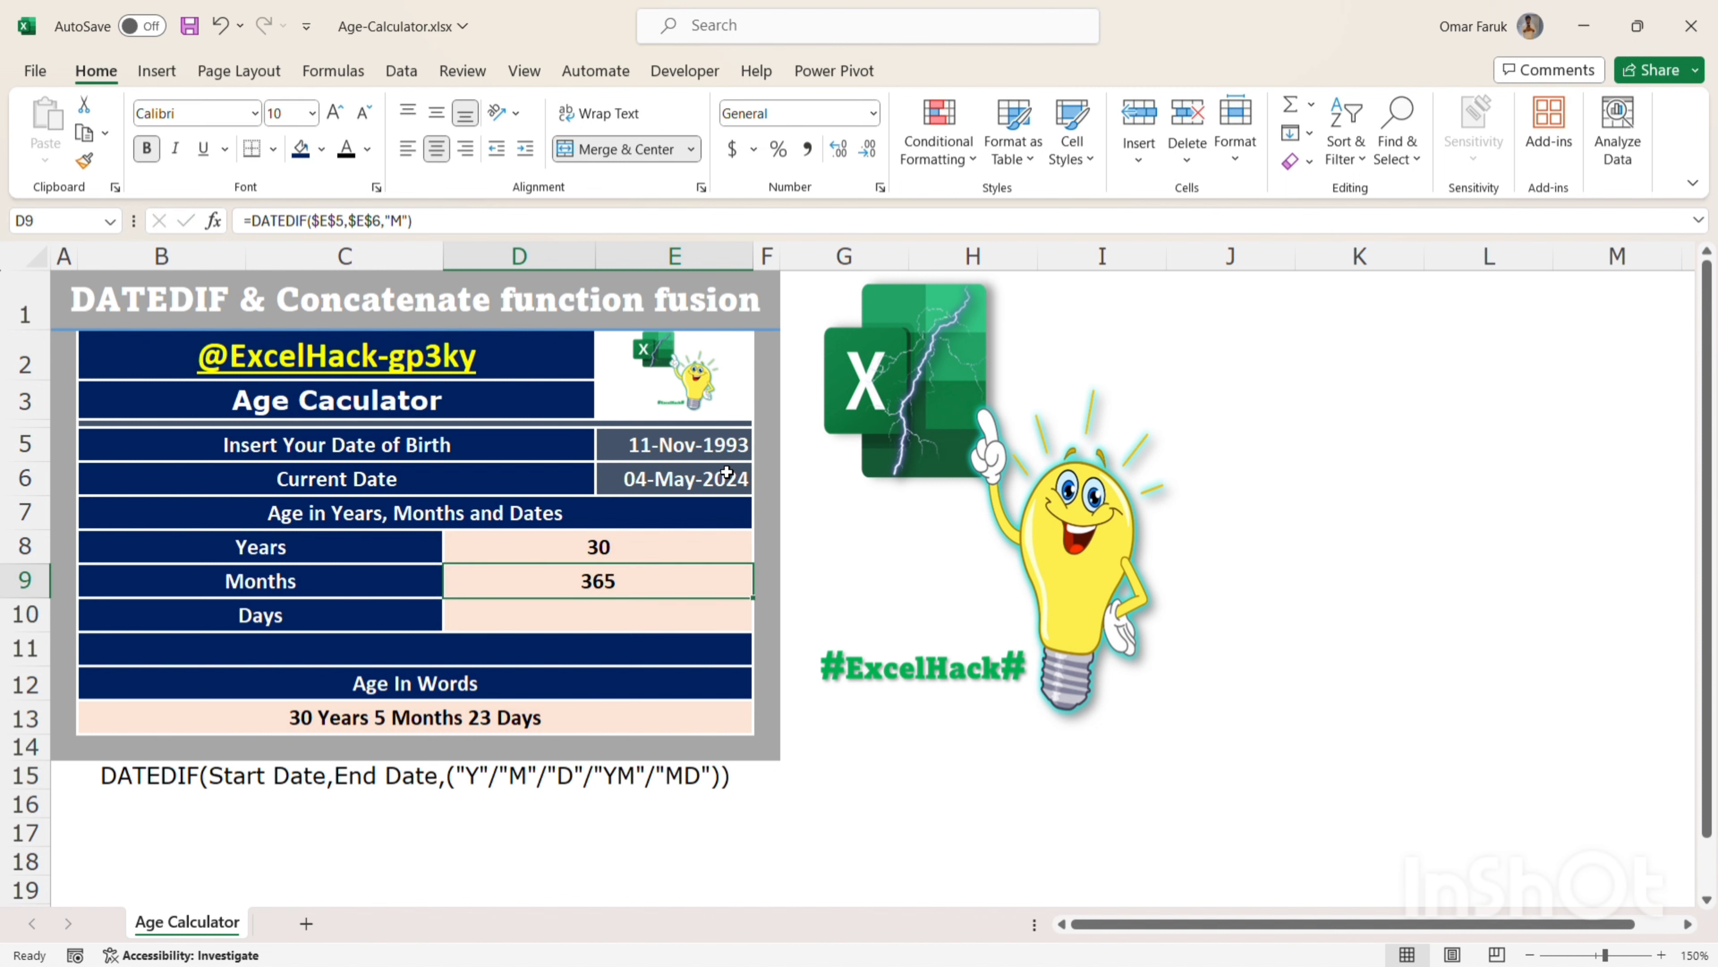
click(394, 222)
text(Y)
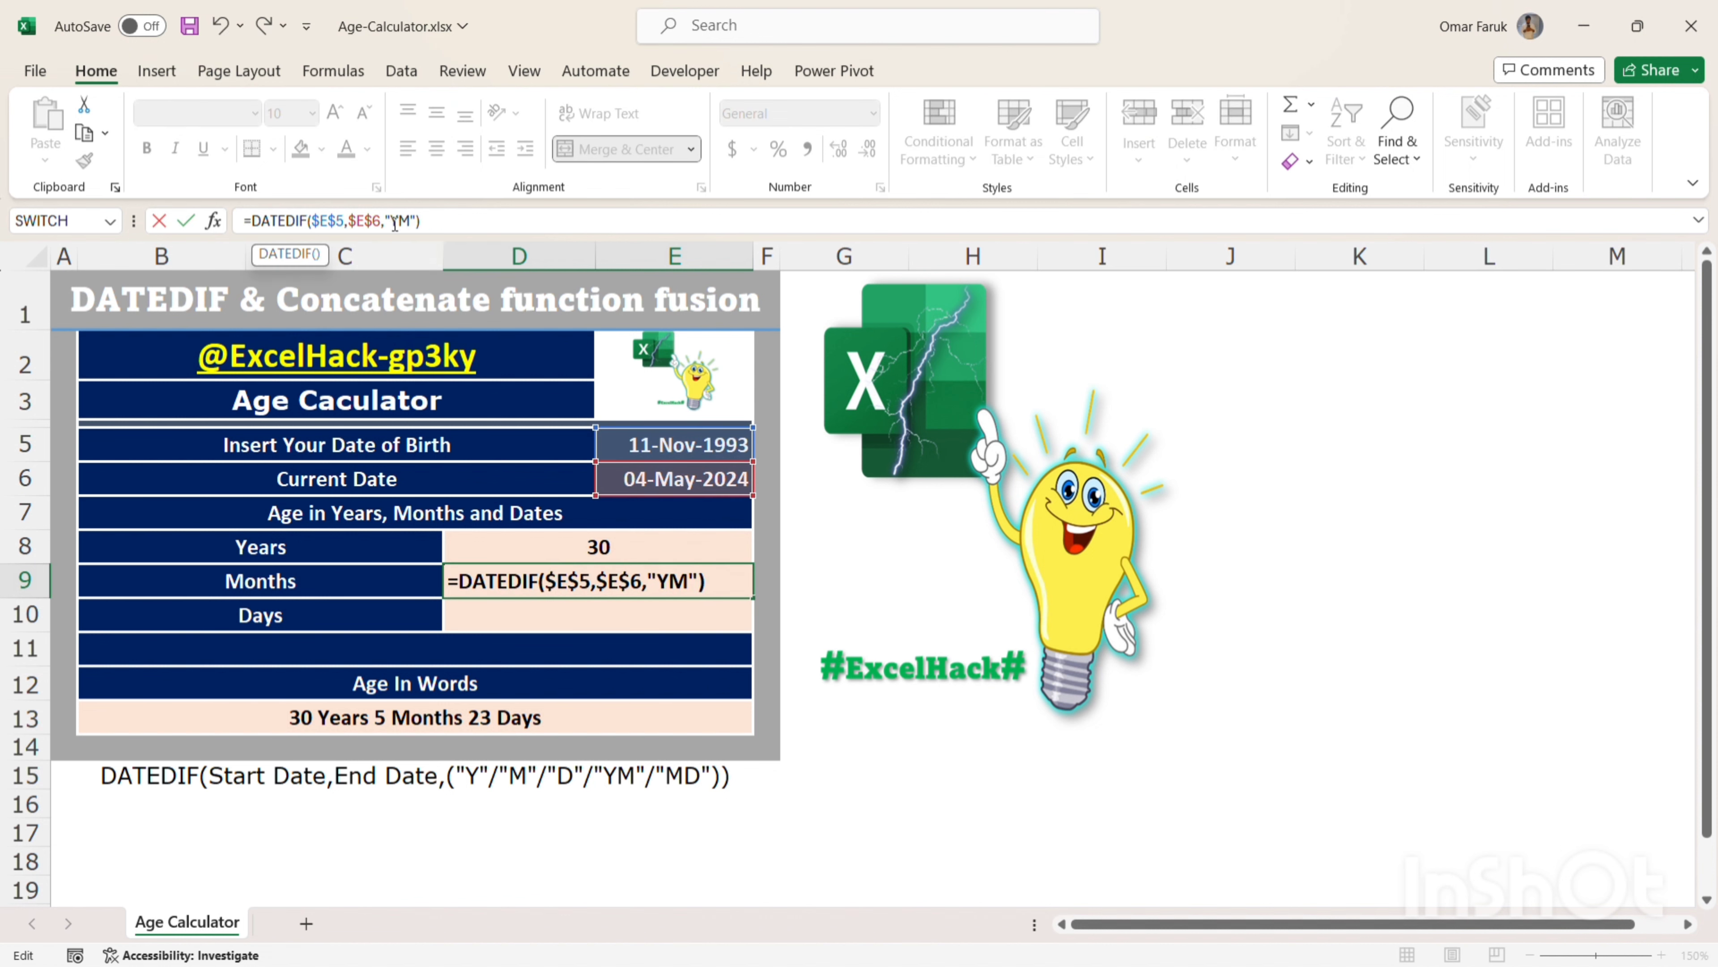
key(Return)
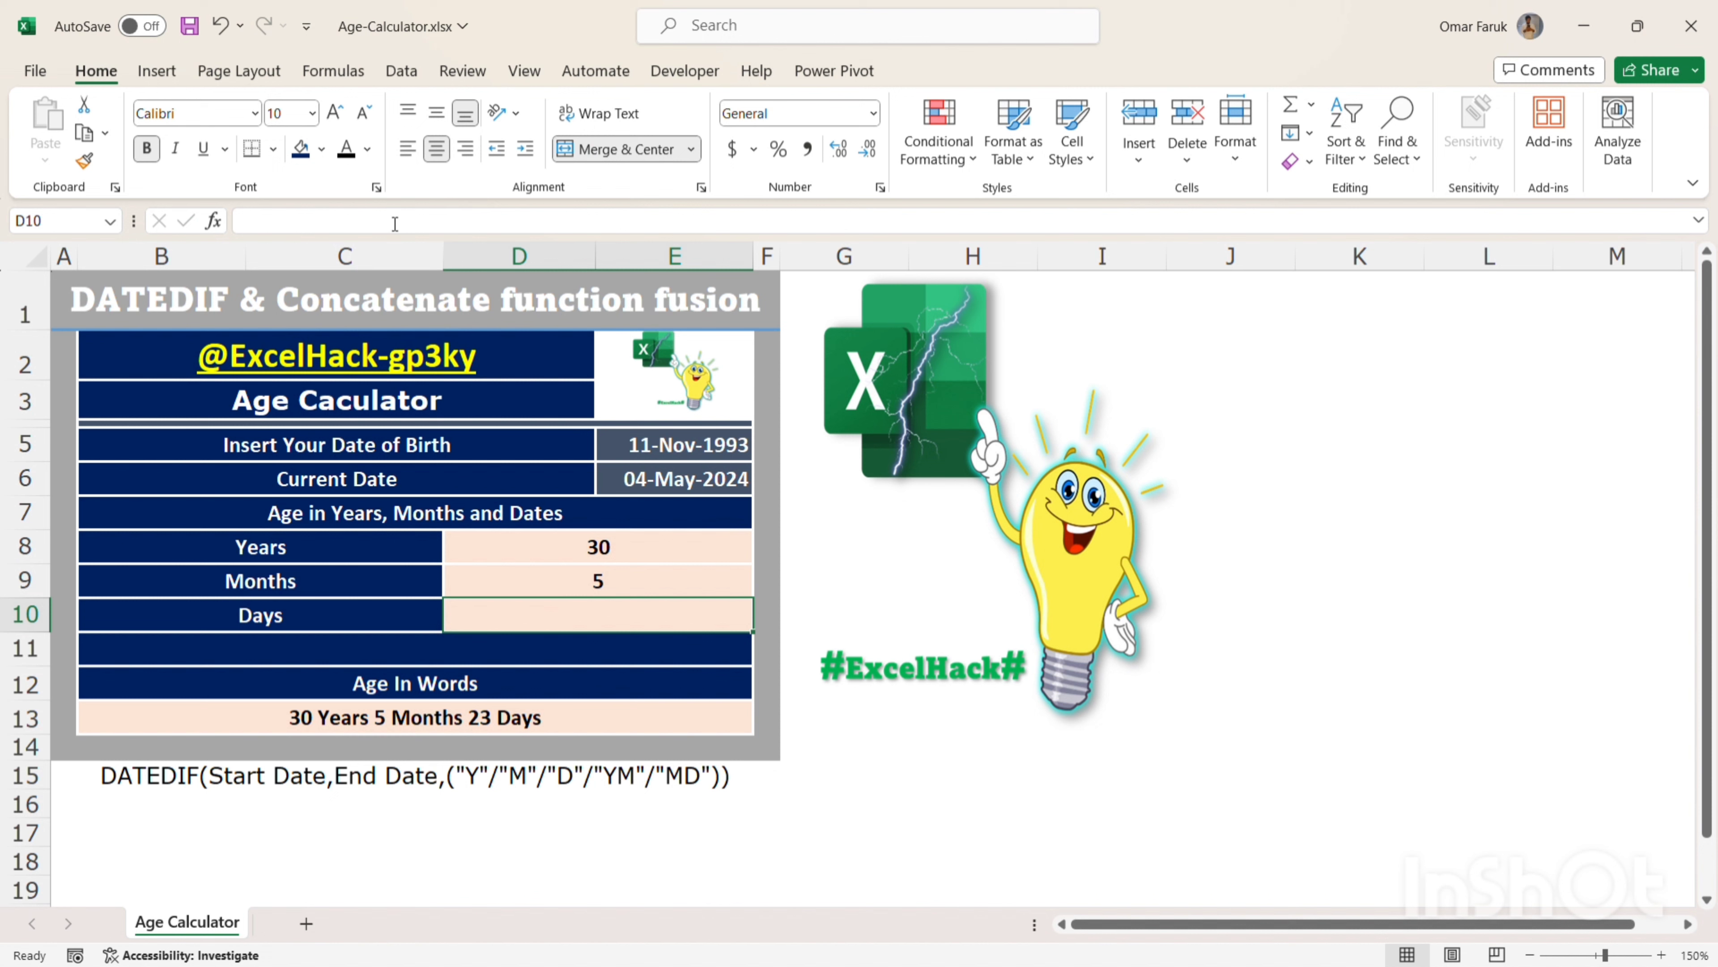
Enter =DATEDIF($E$5,$E$6,"D") in the Days cell D10 to count days between the two dates
text(=DATED)
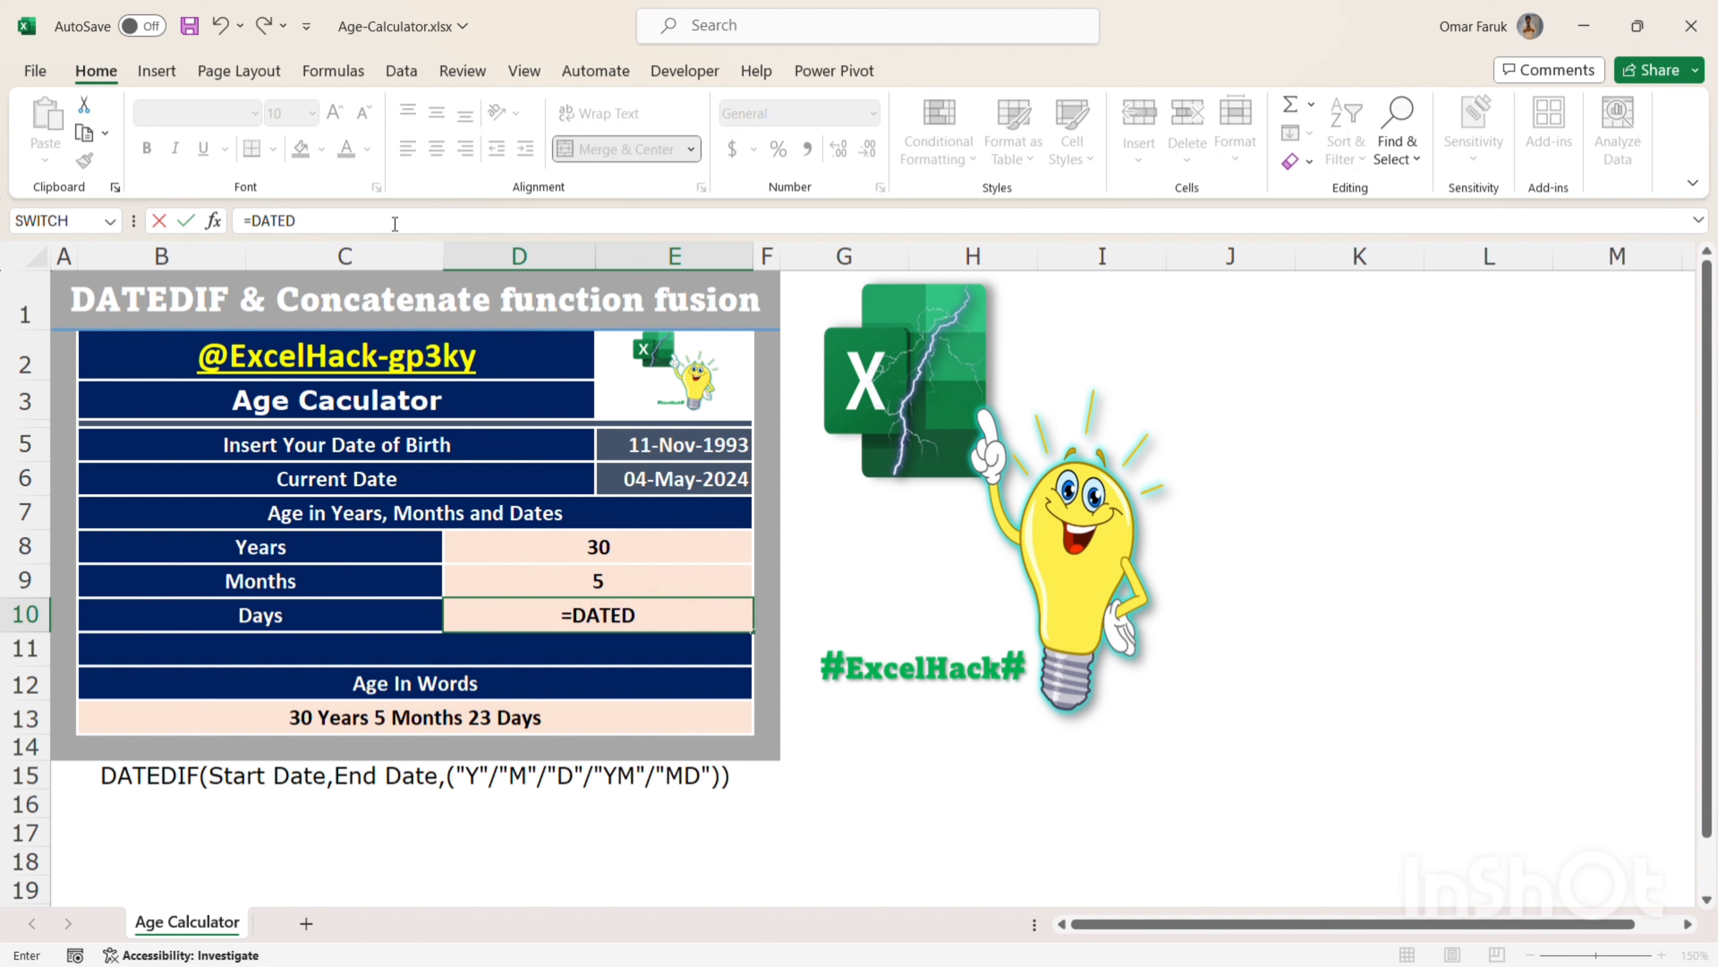
text(IF()
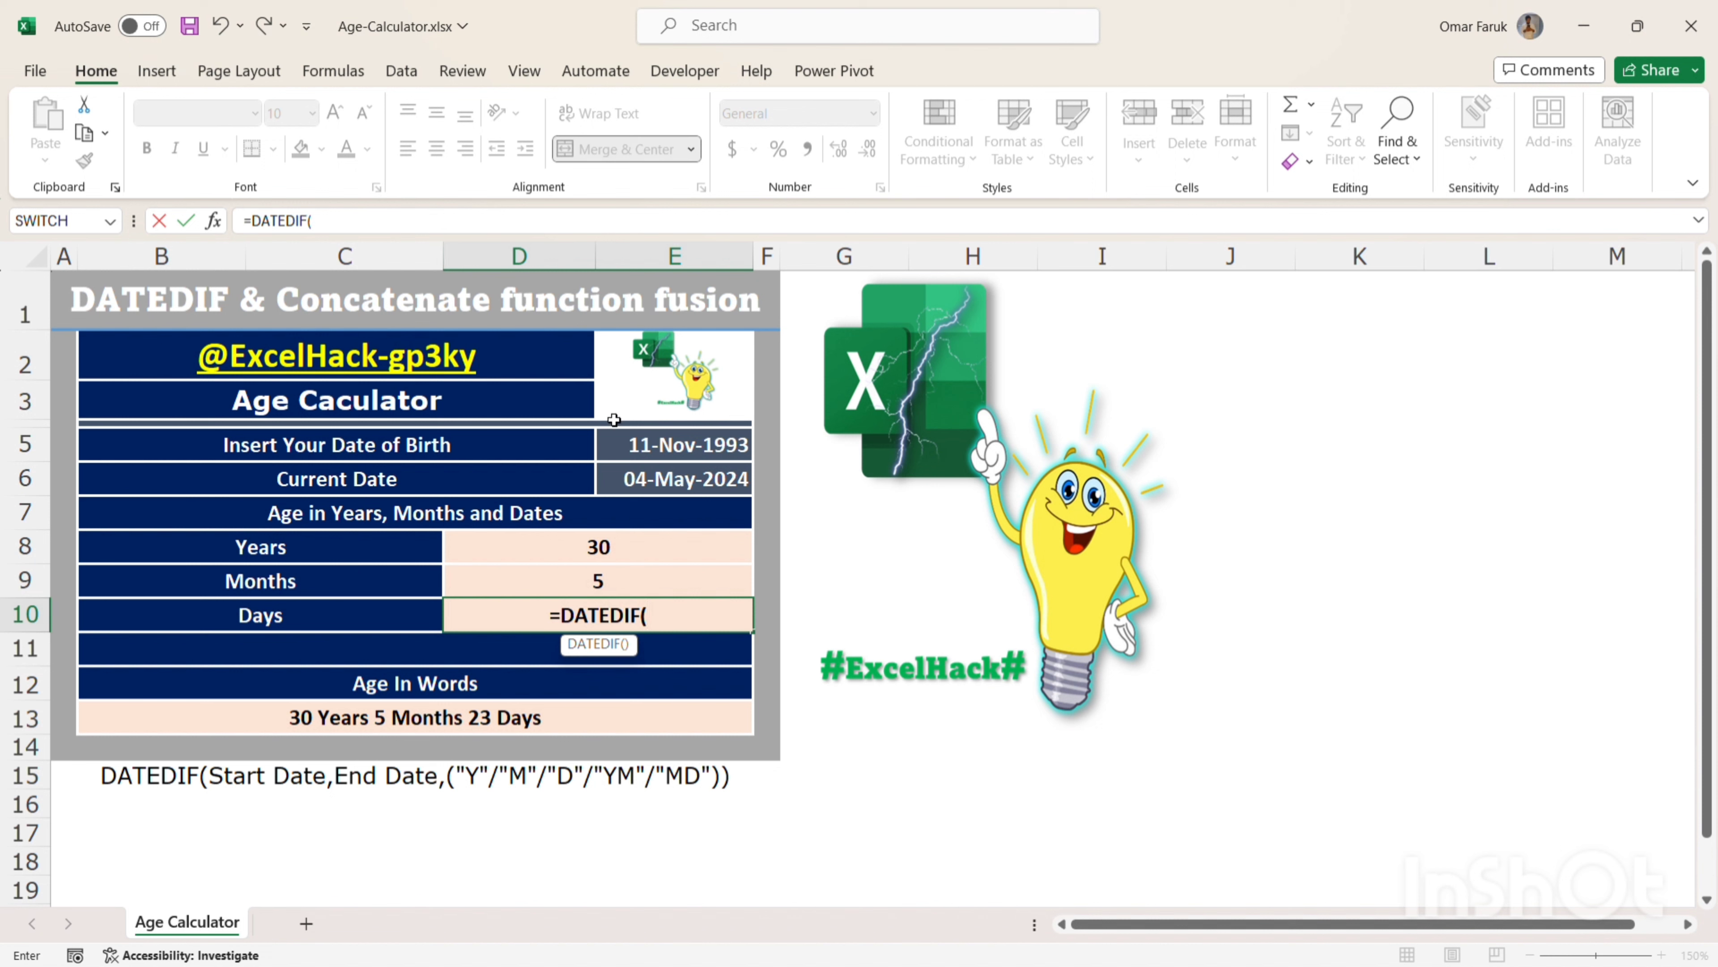
click(627, 445)
key(F4)
text(,)
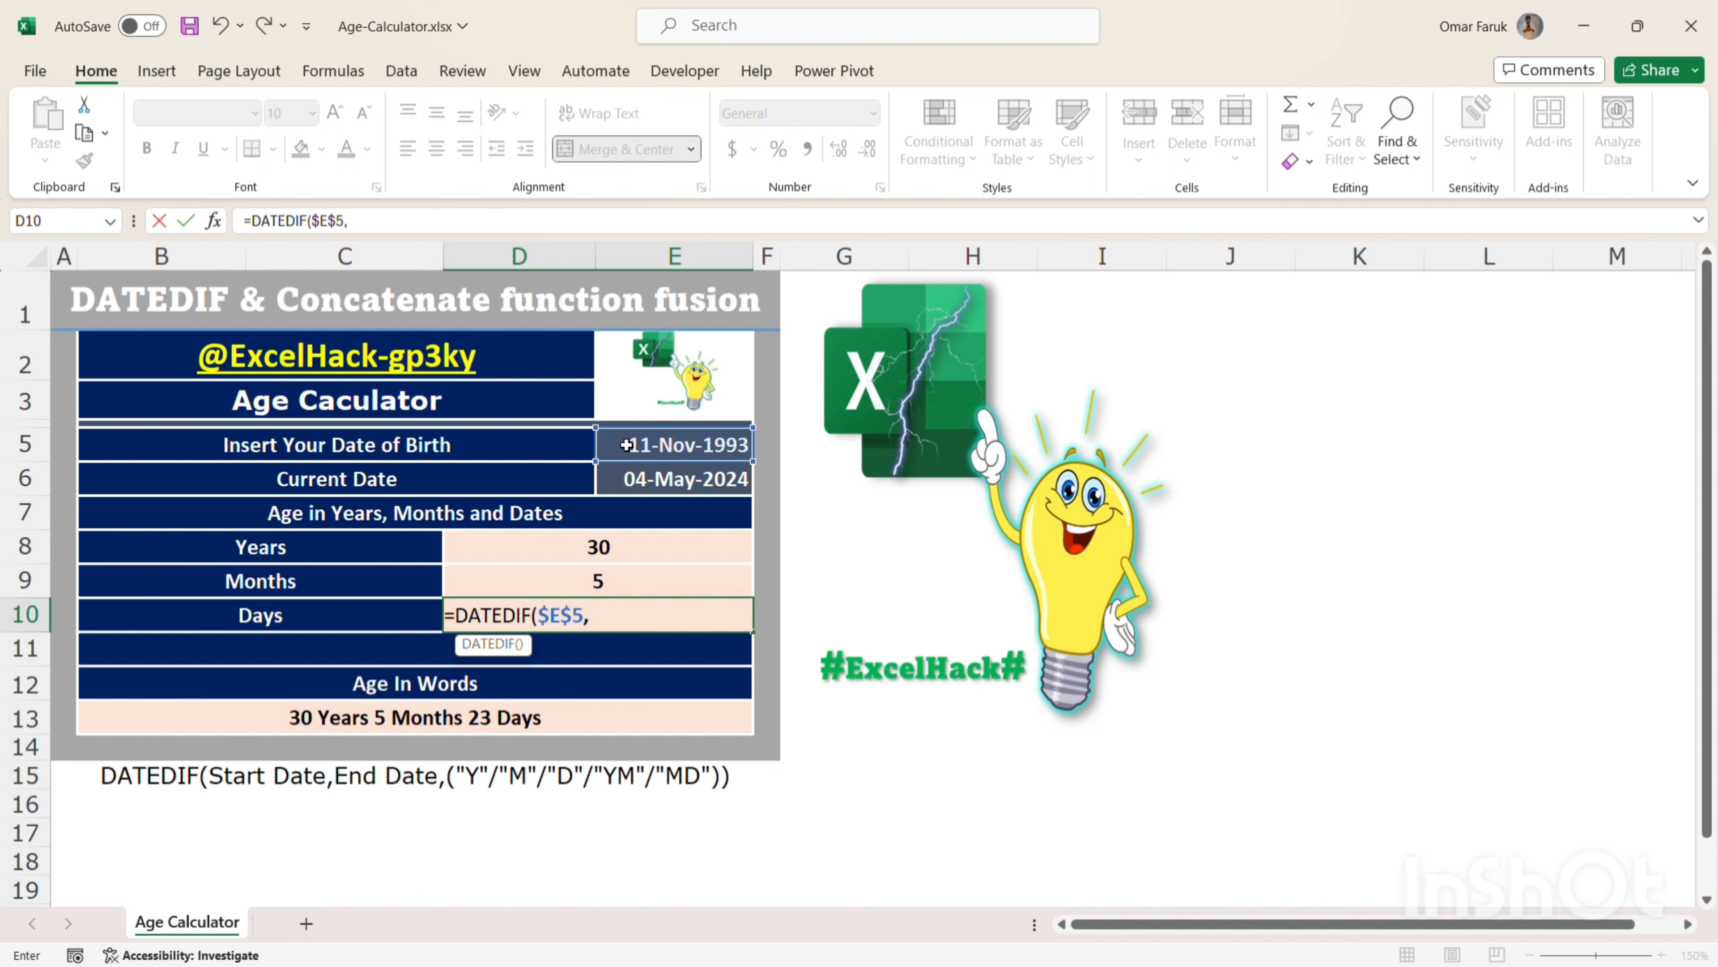
click(637, 466)
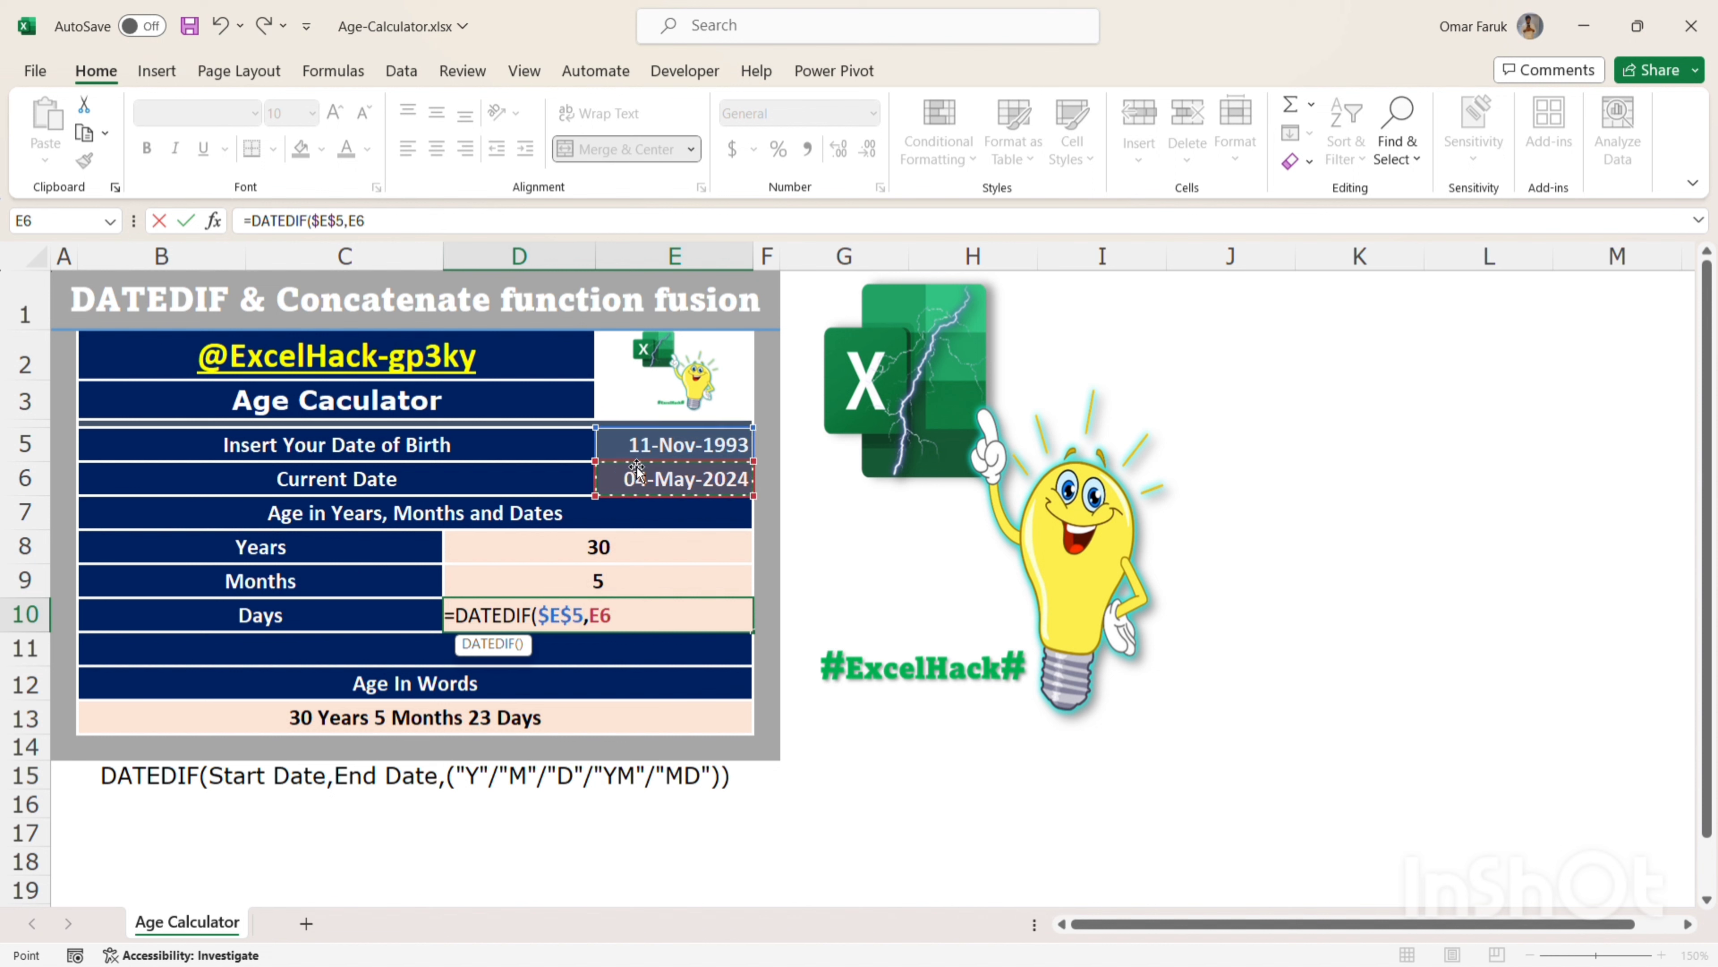
key(F4)
text(,")
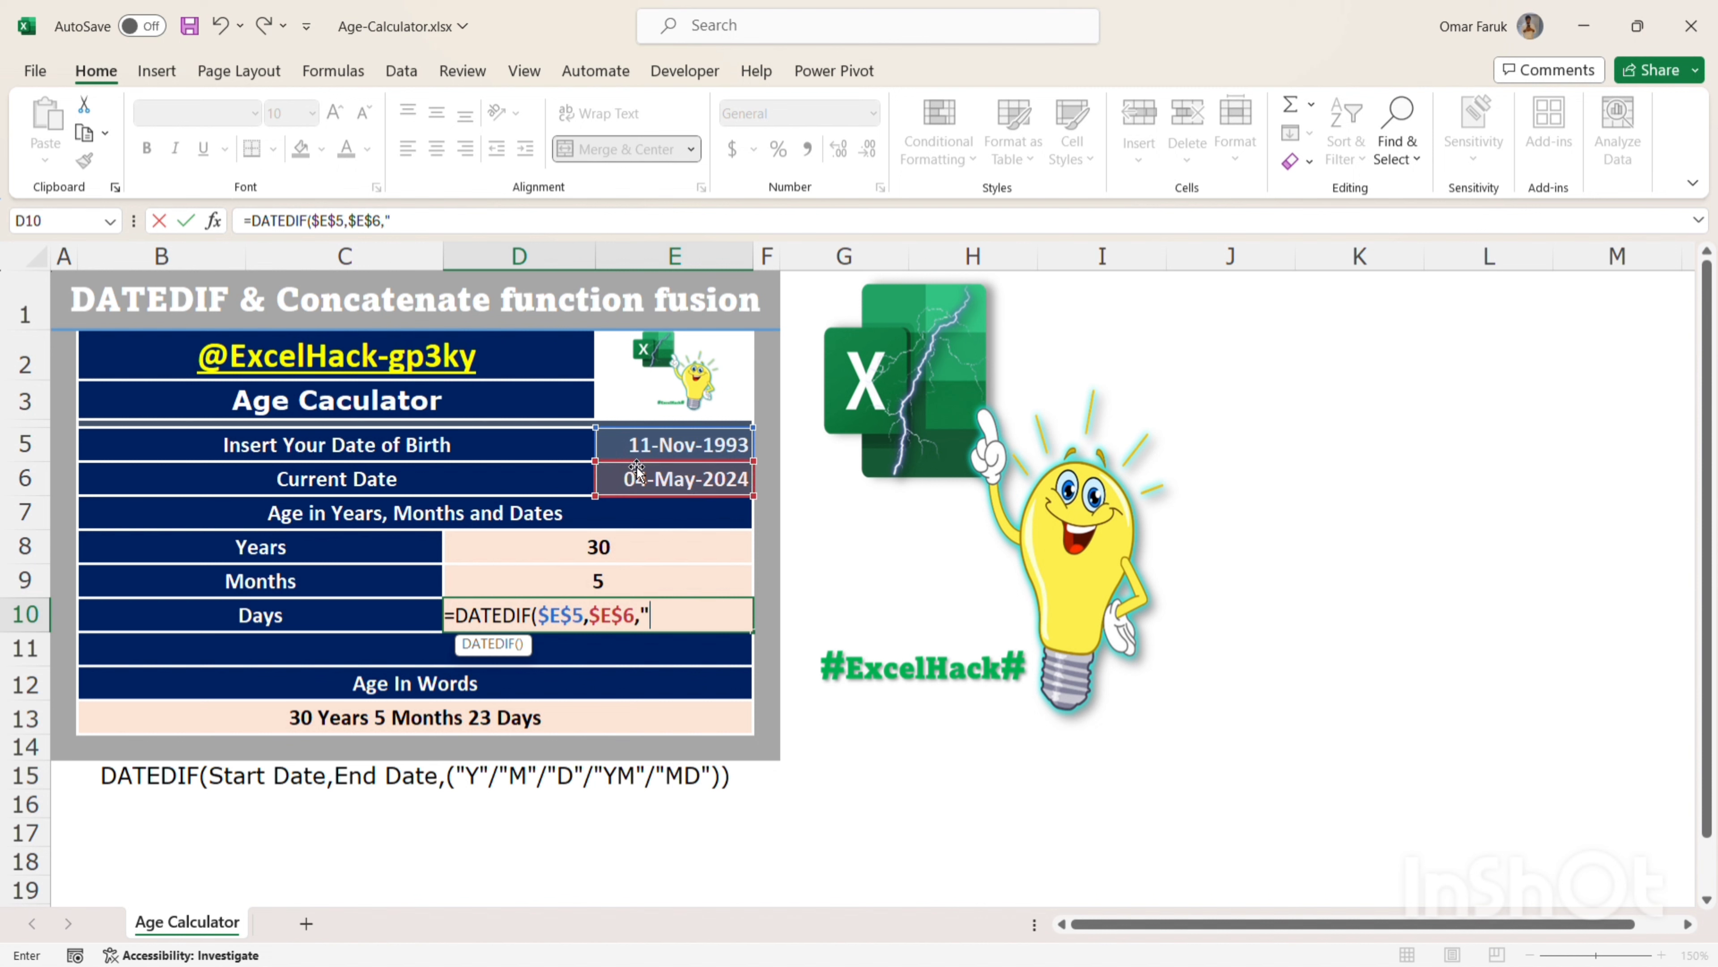
text(D"))
key(Return)
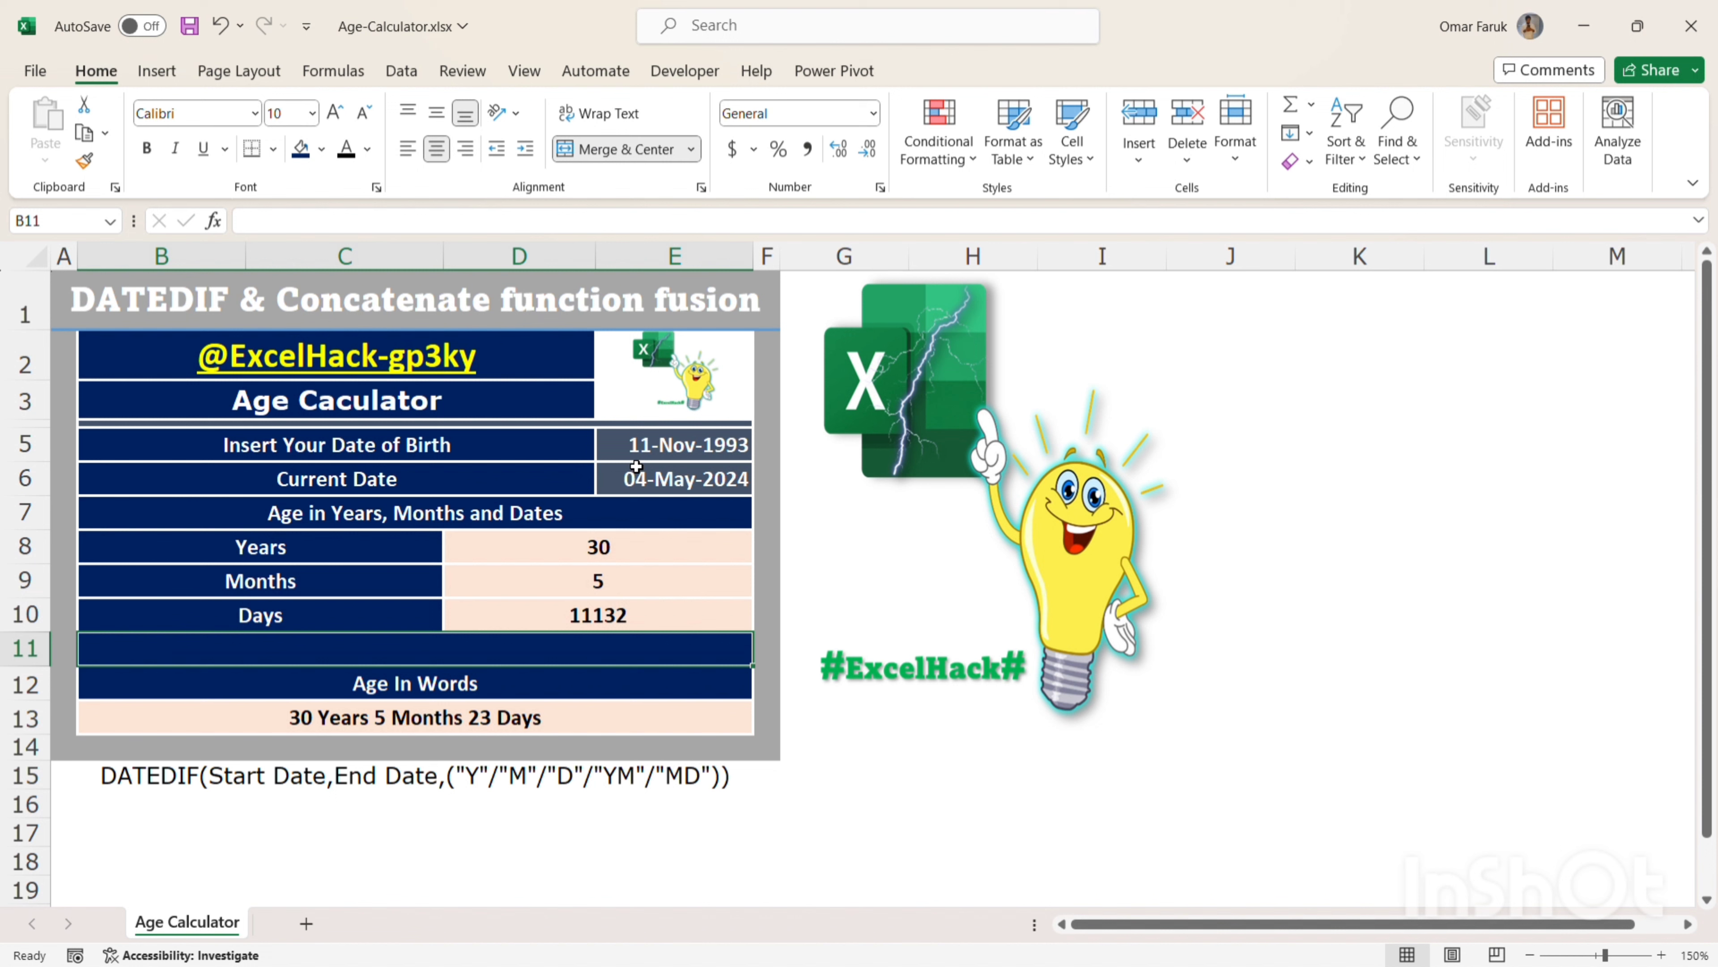
Change the unit argument of the Days formula in D10 to "MD"
key(Up)
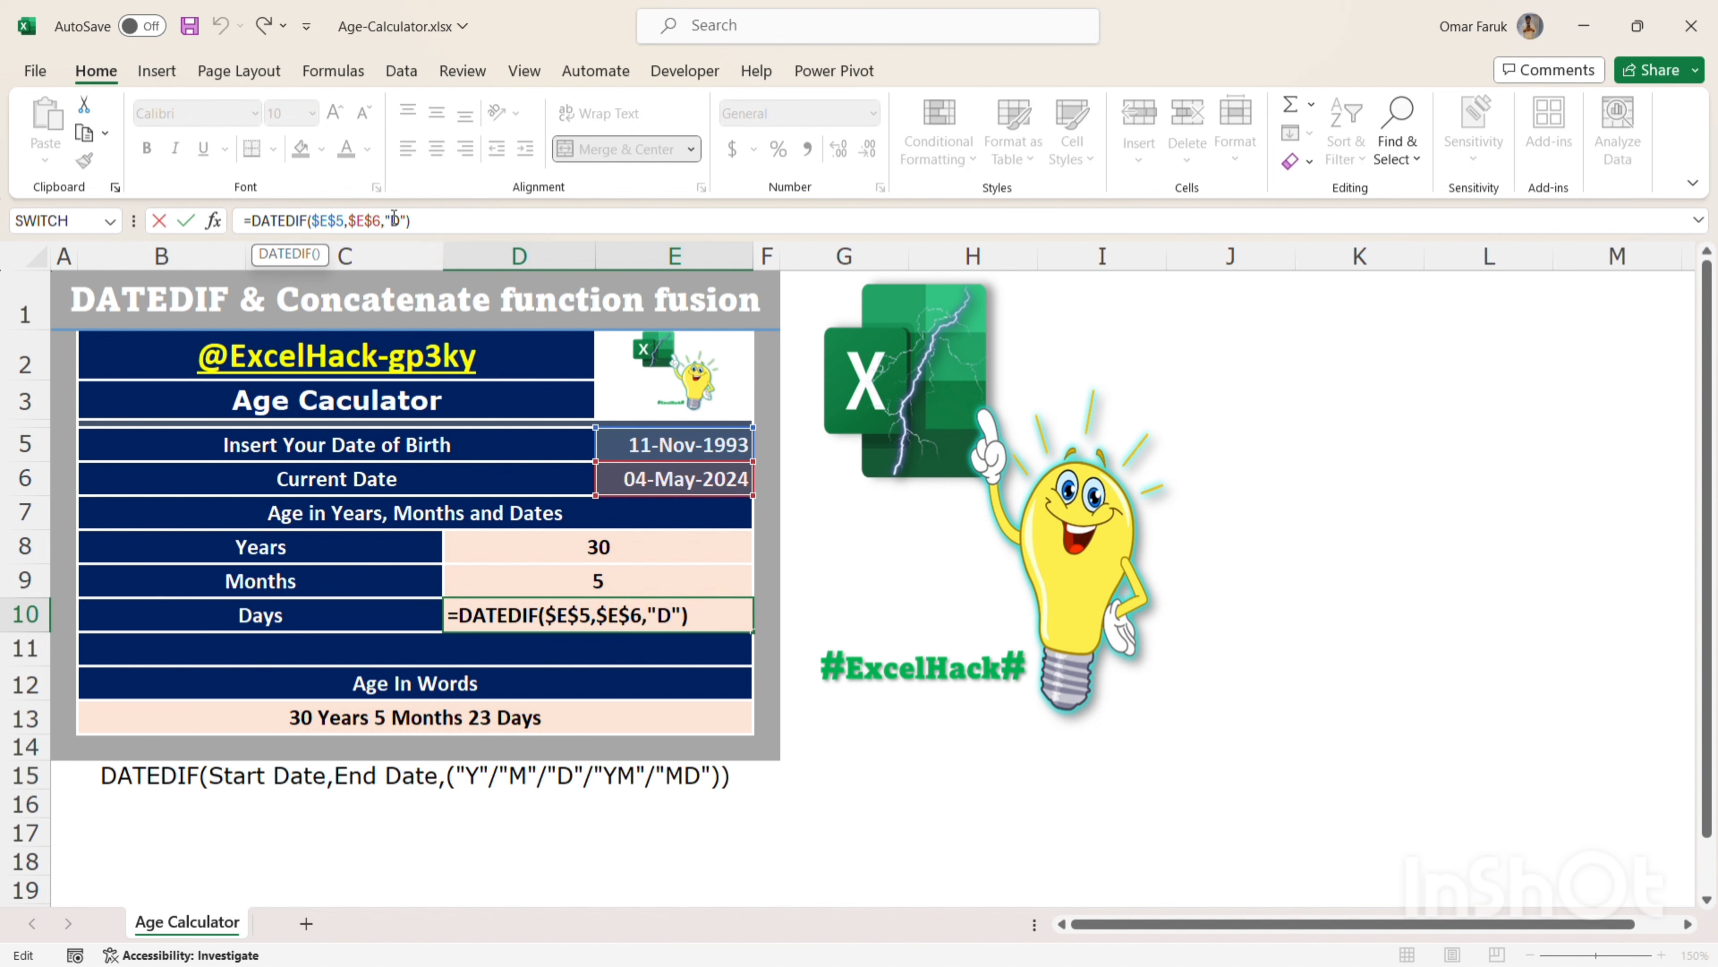
text(M)
key(Return)
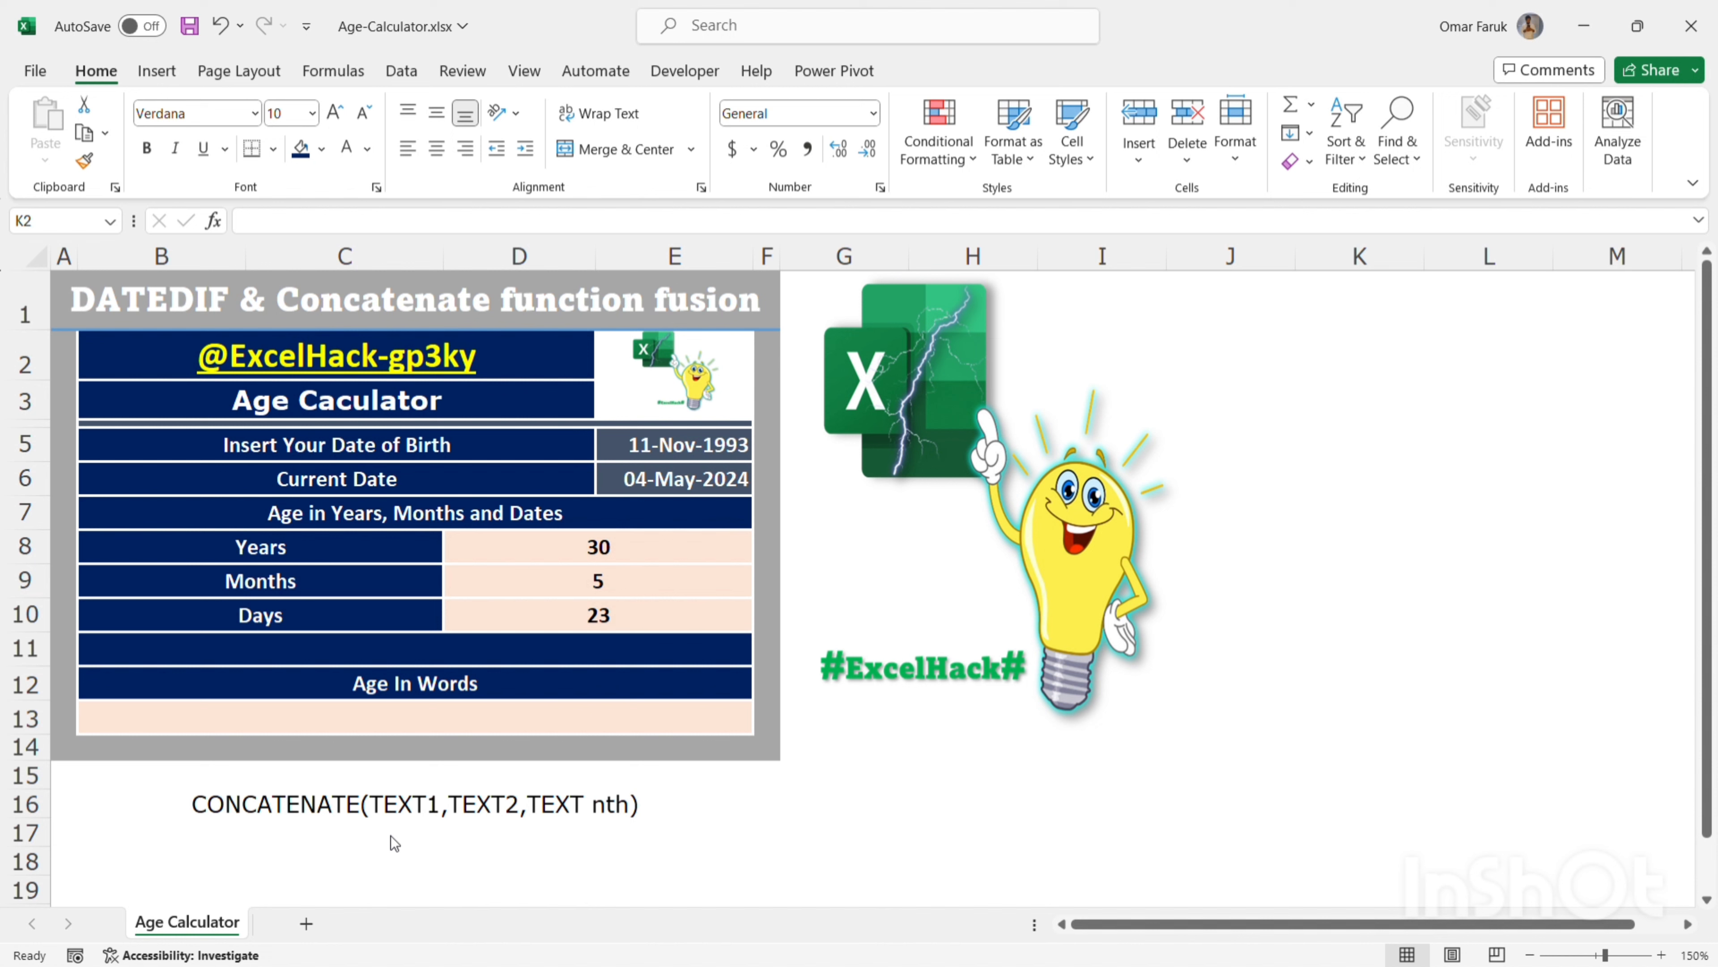
Join the years value and its label in the Age In Words cell B13 with =CONCATENATE(D8,B8)
click(478, 732)
text(=CONC)
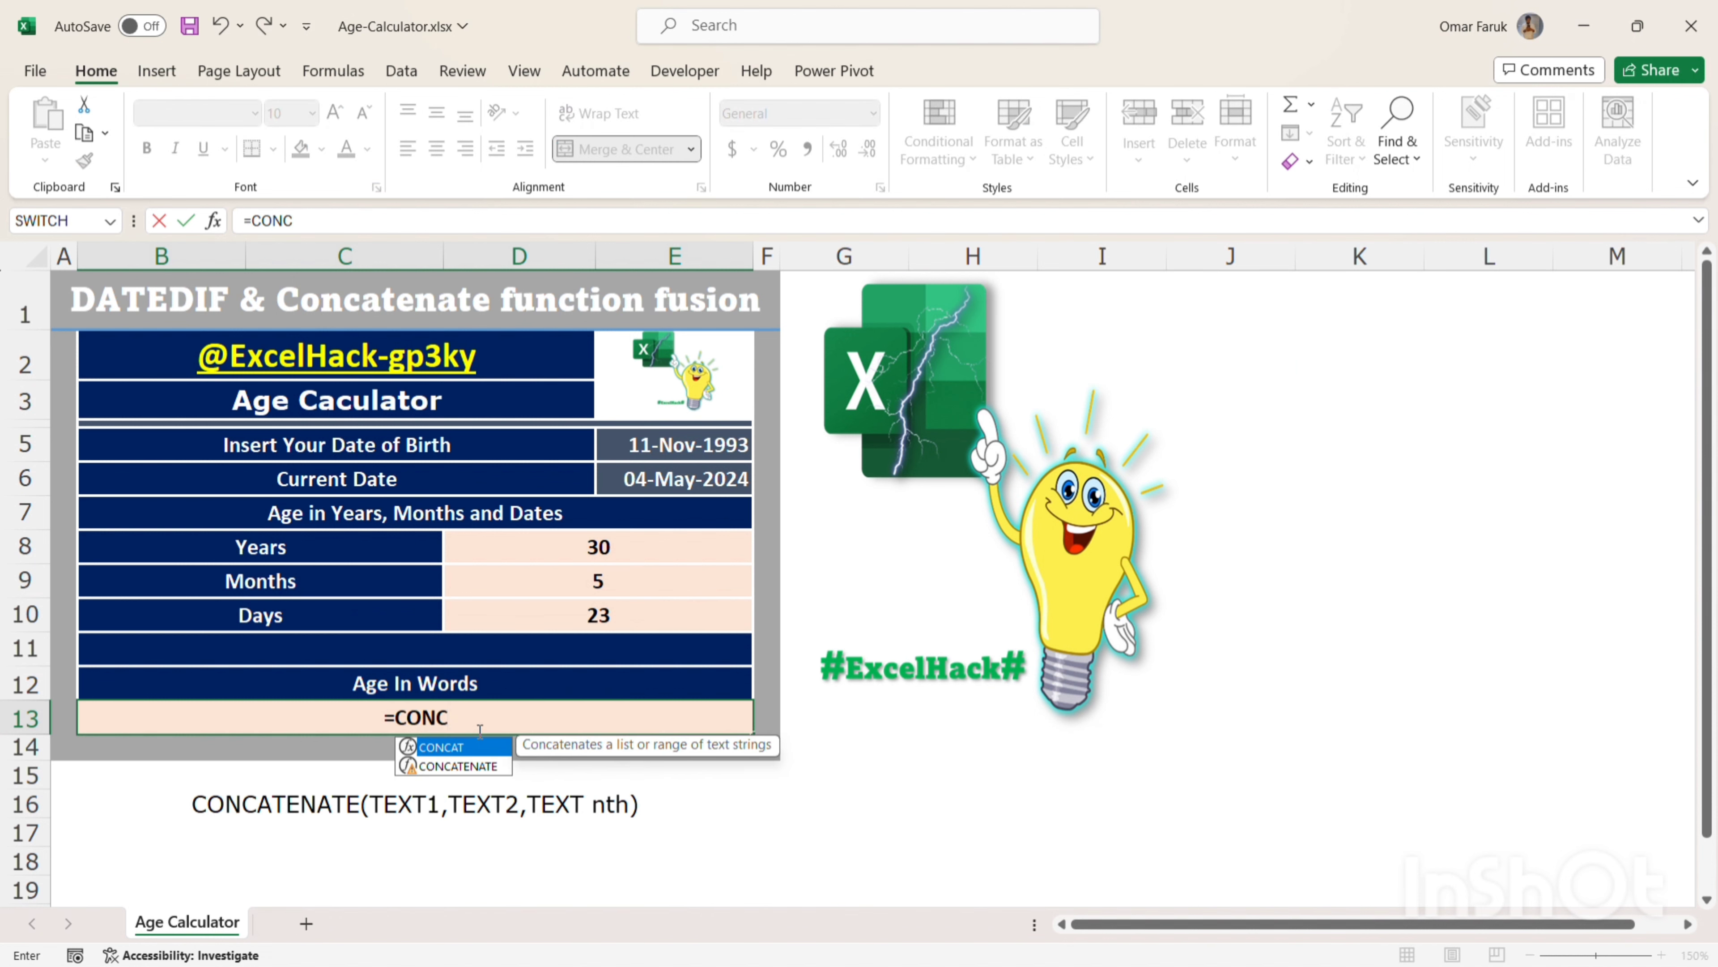
key(Down)
key(Tab)
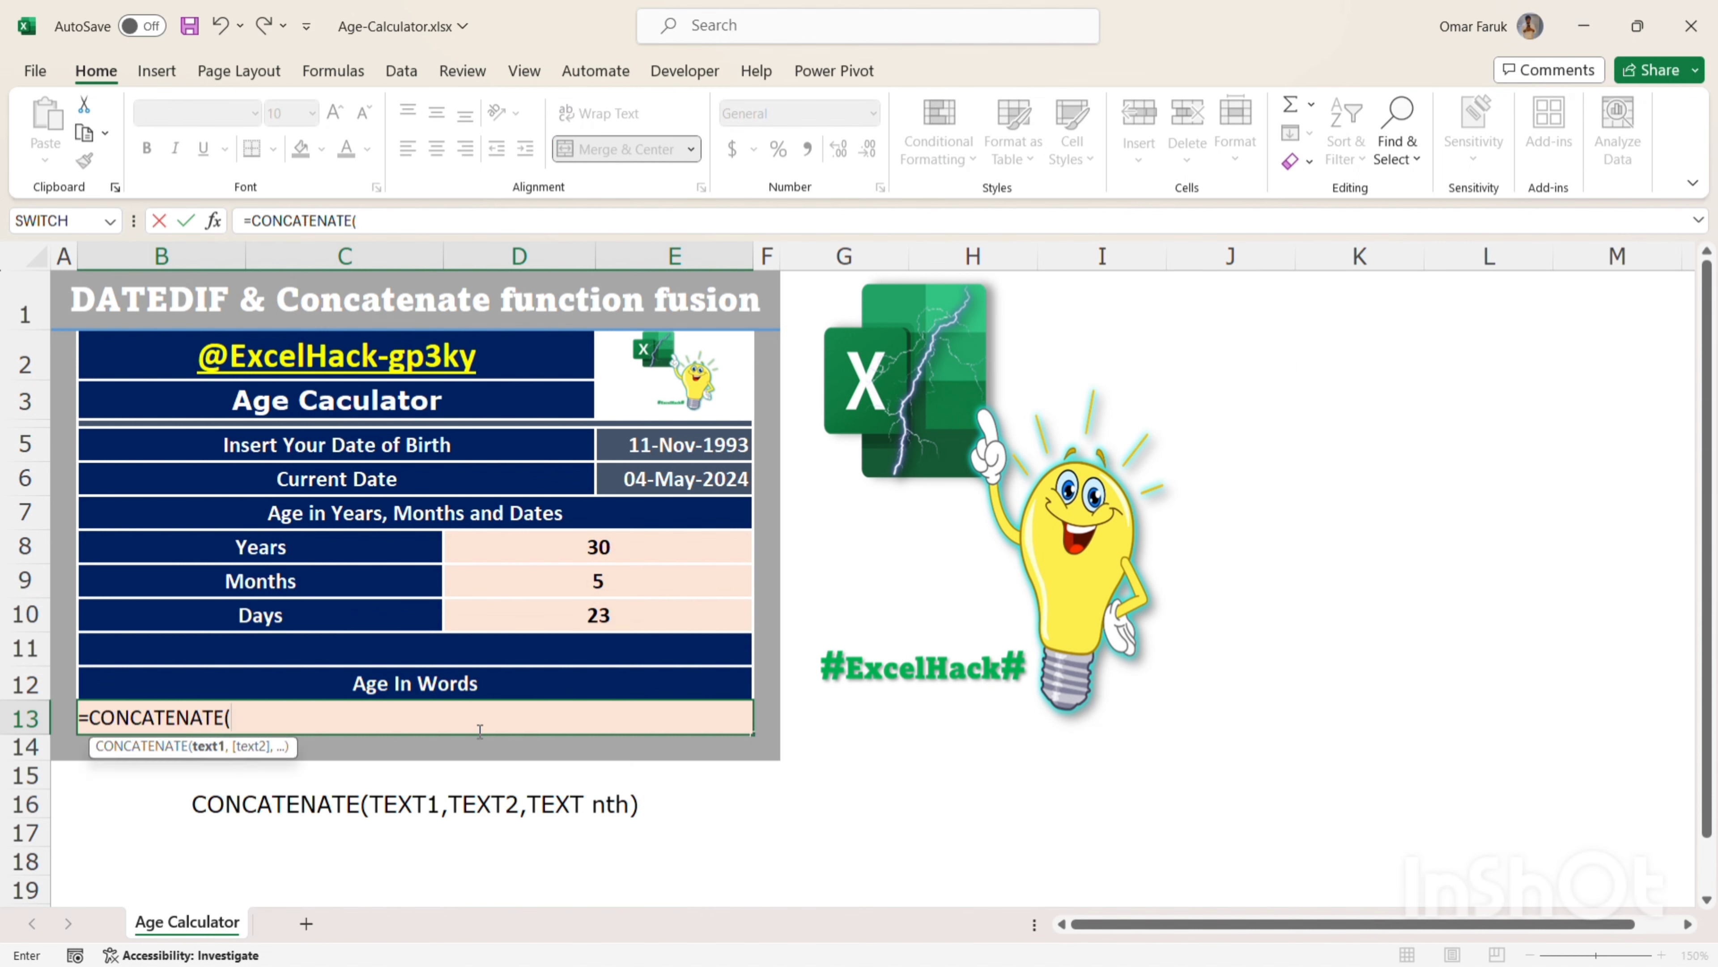
click(605, 556)
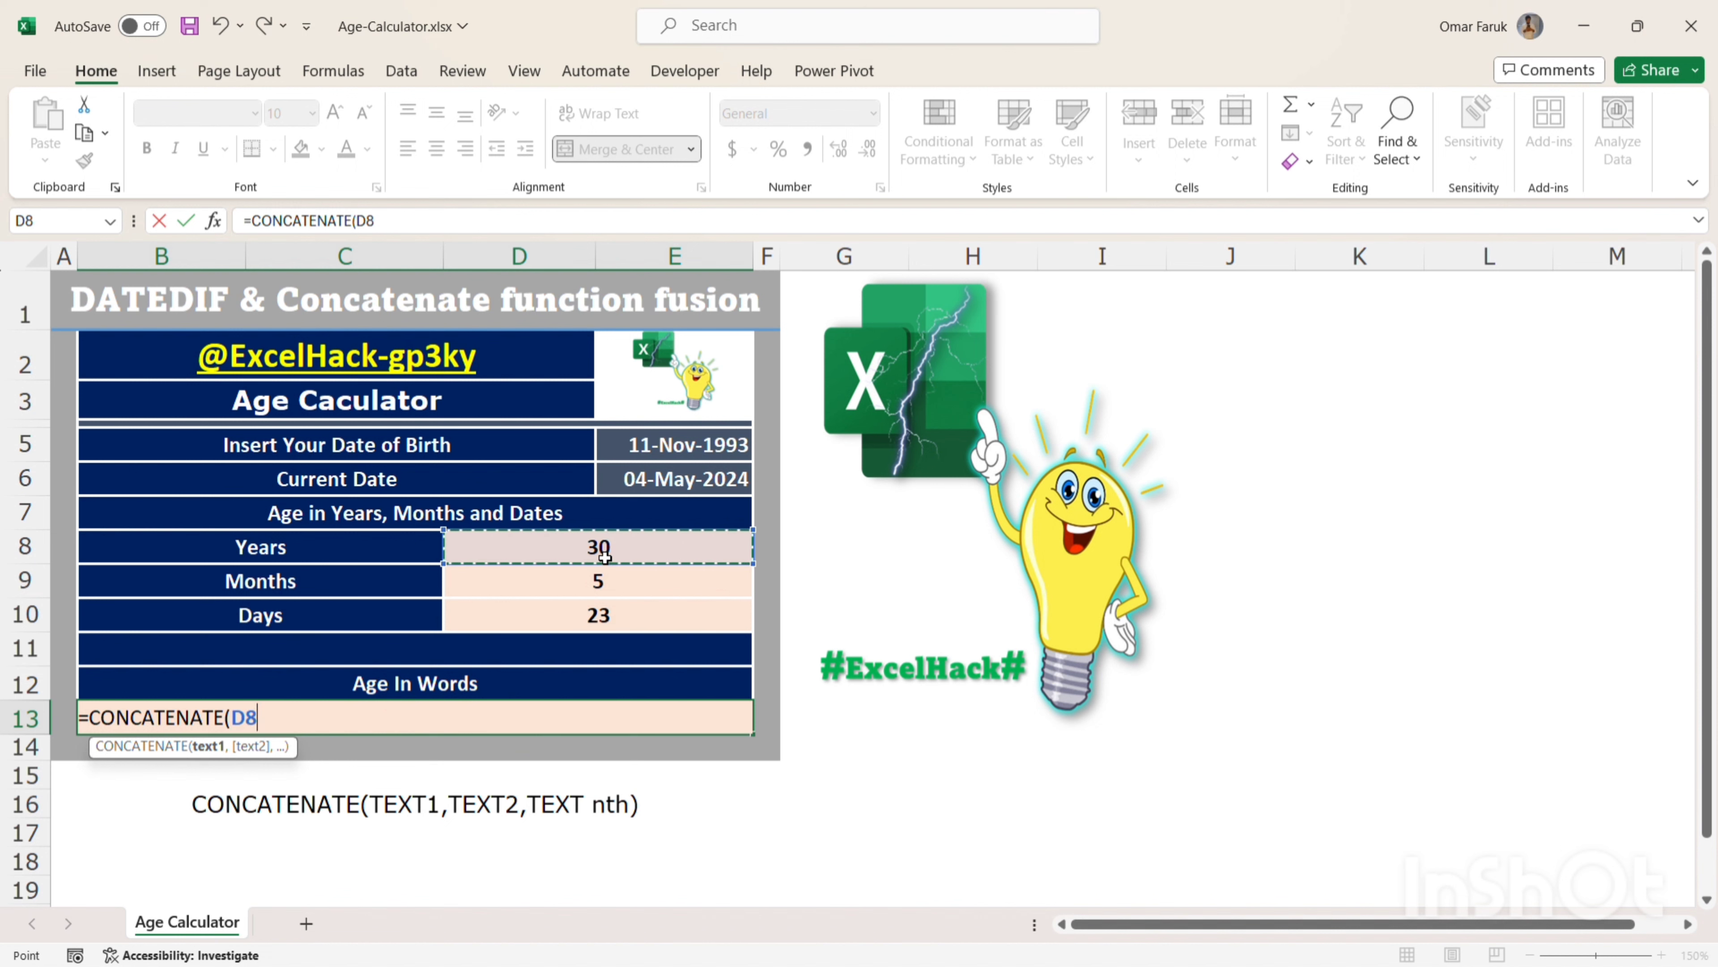
text(,)
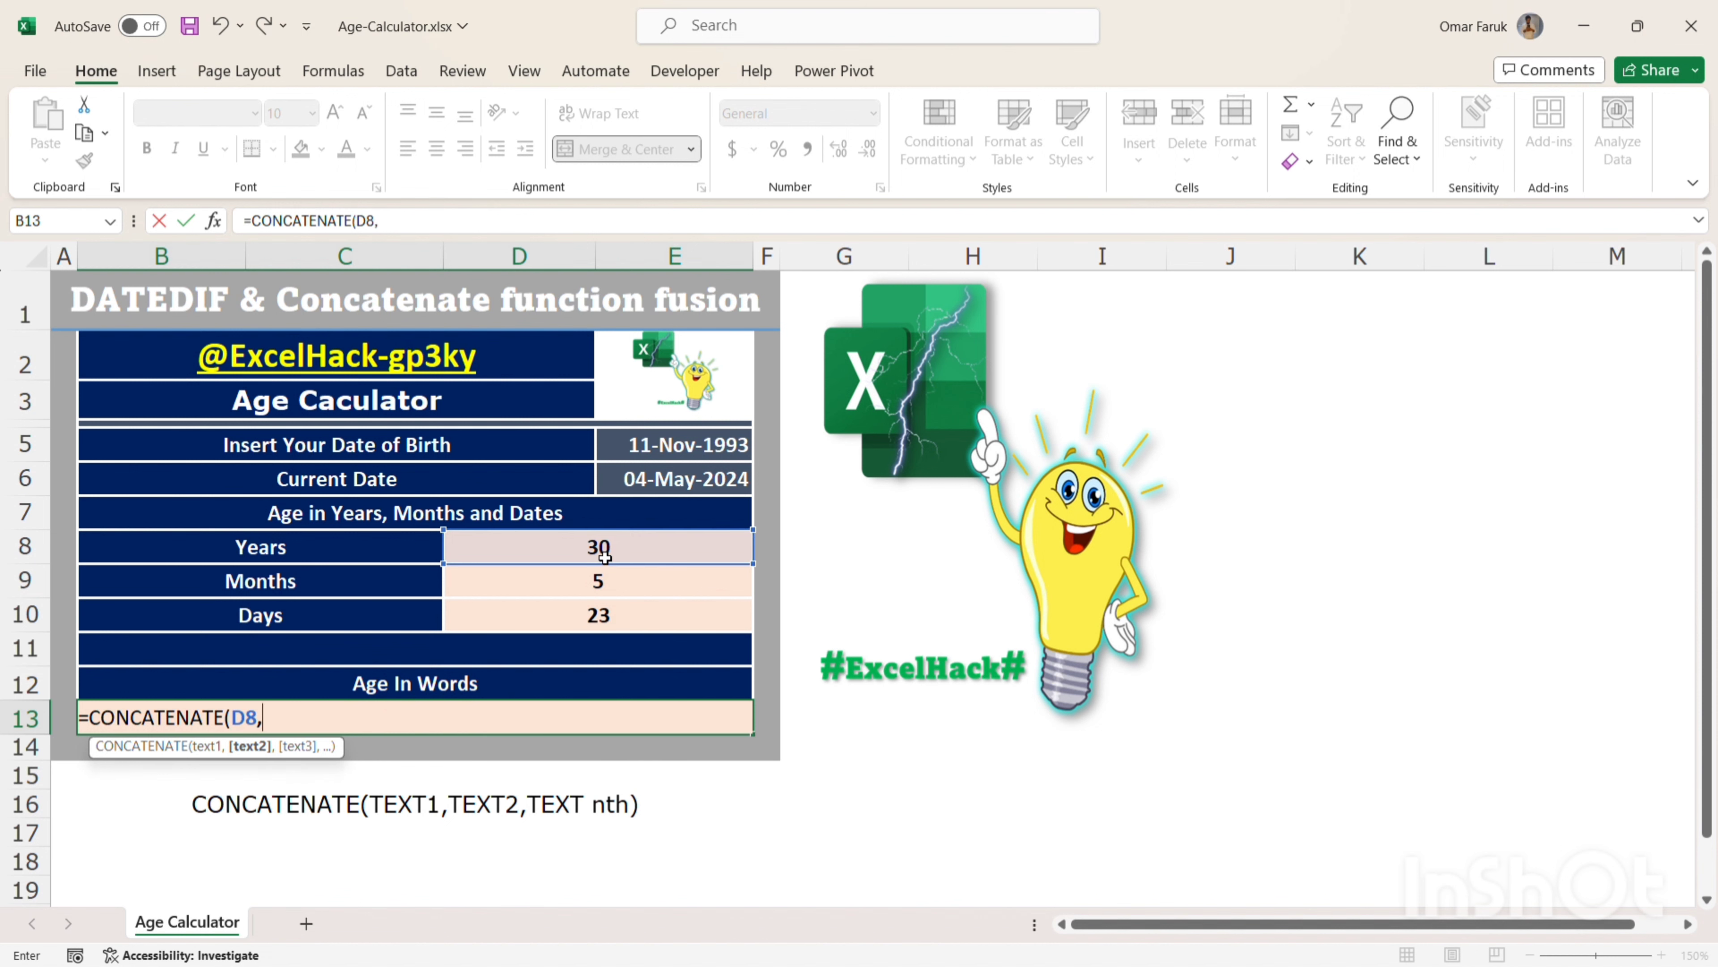
click(384, 551)
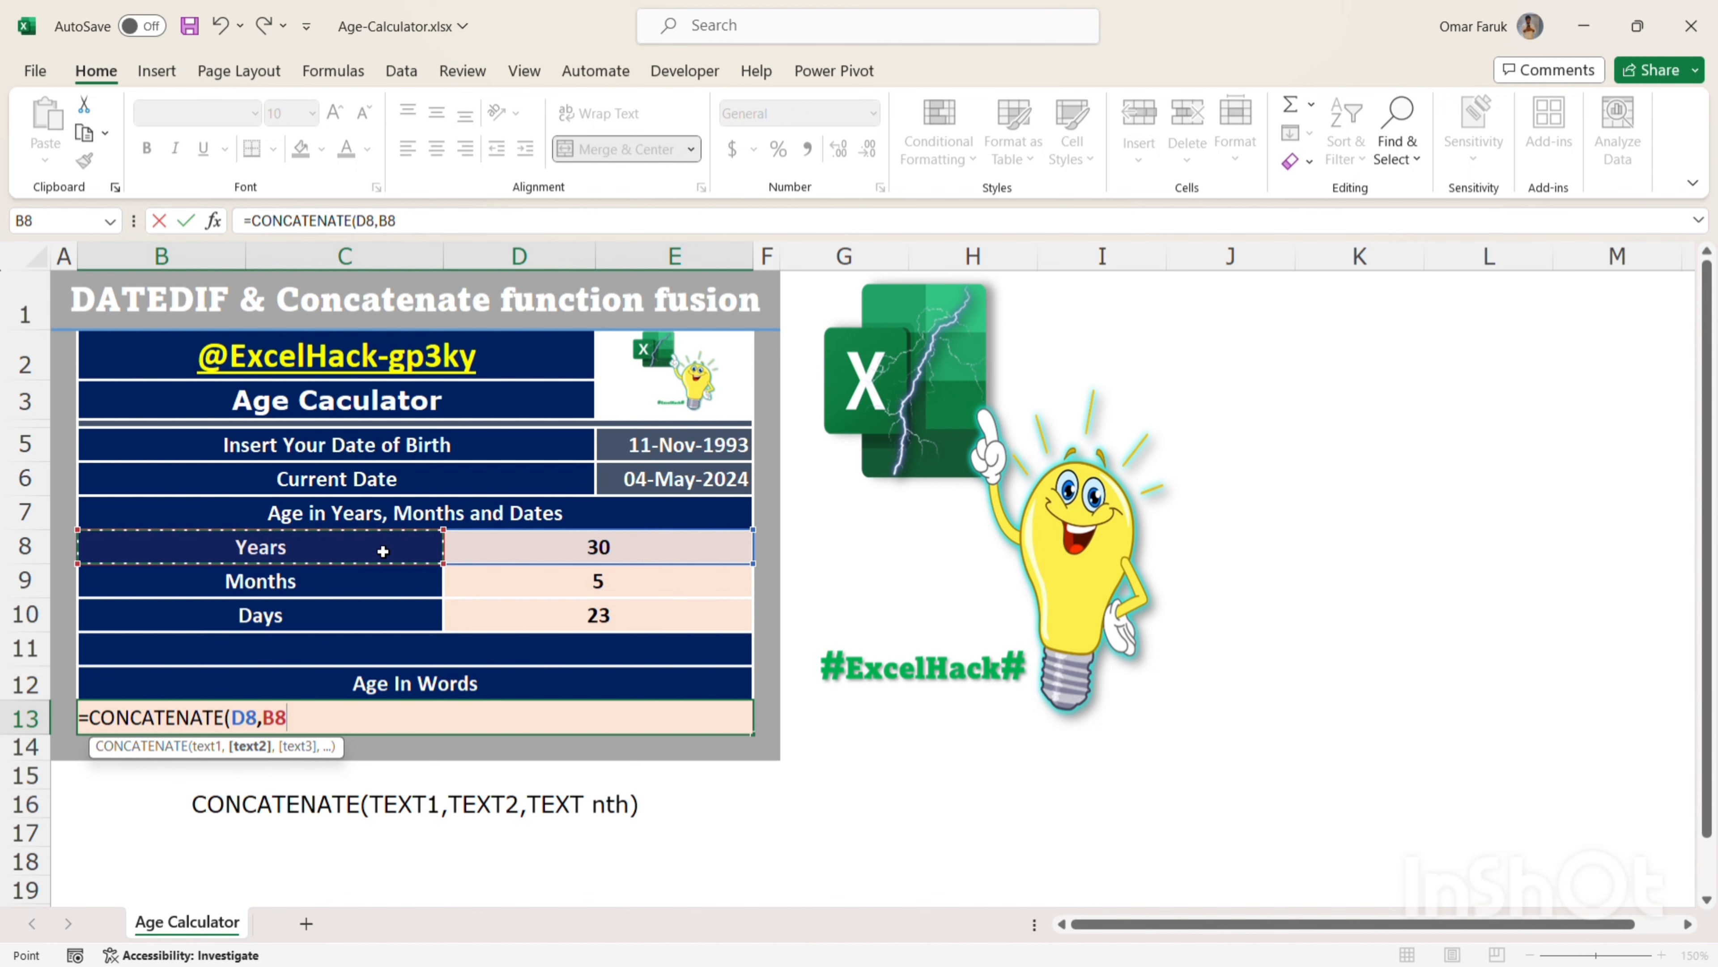
key(Return)
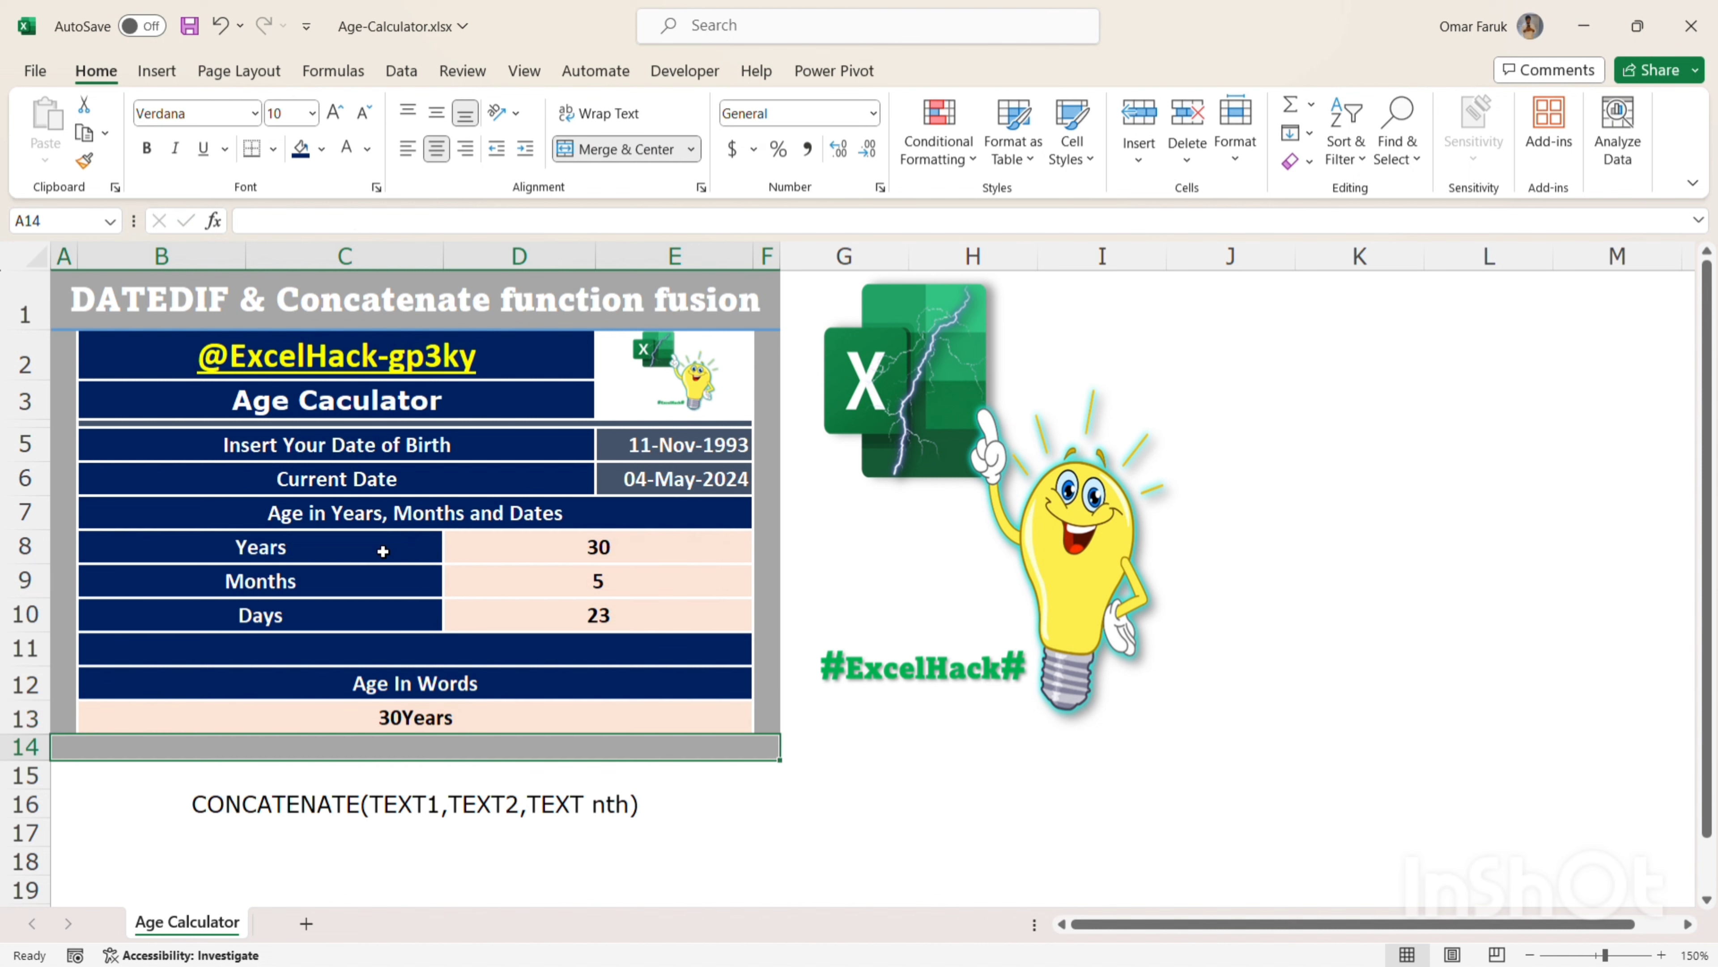
Examine the combined CONCATENATE and DATEDIF formula in the Age In Words cell B13, leaving it as it is
click(490, 713)
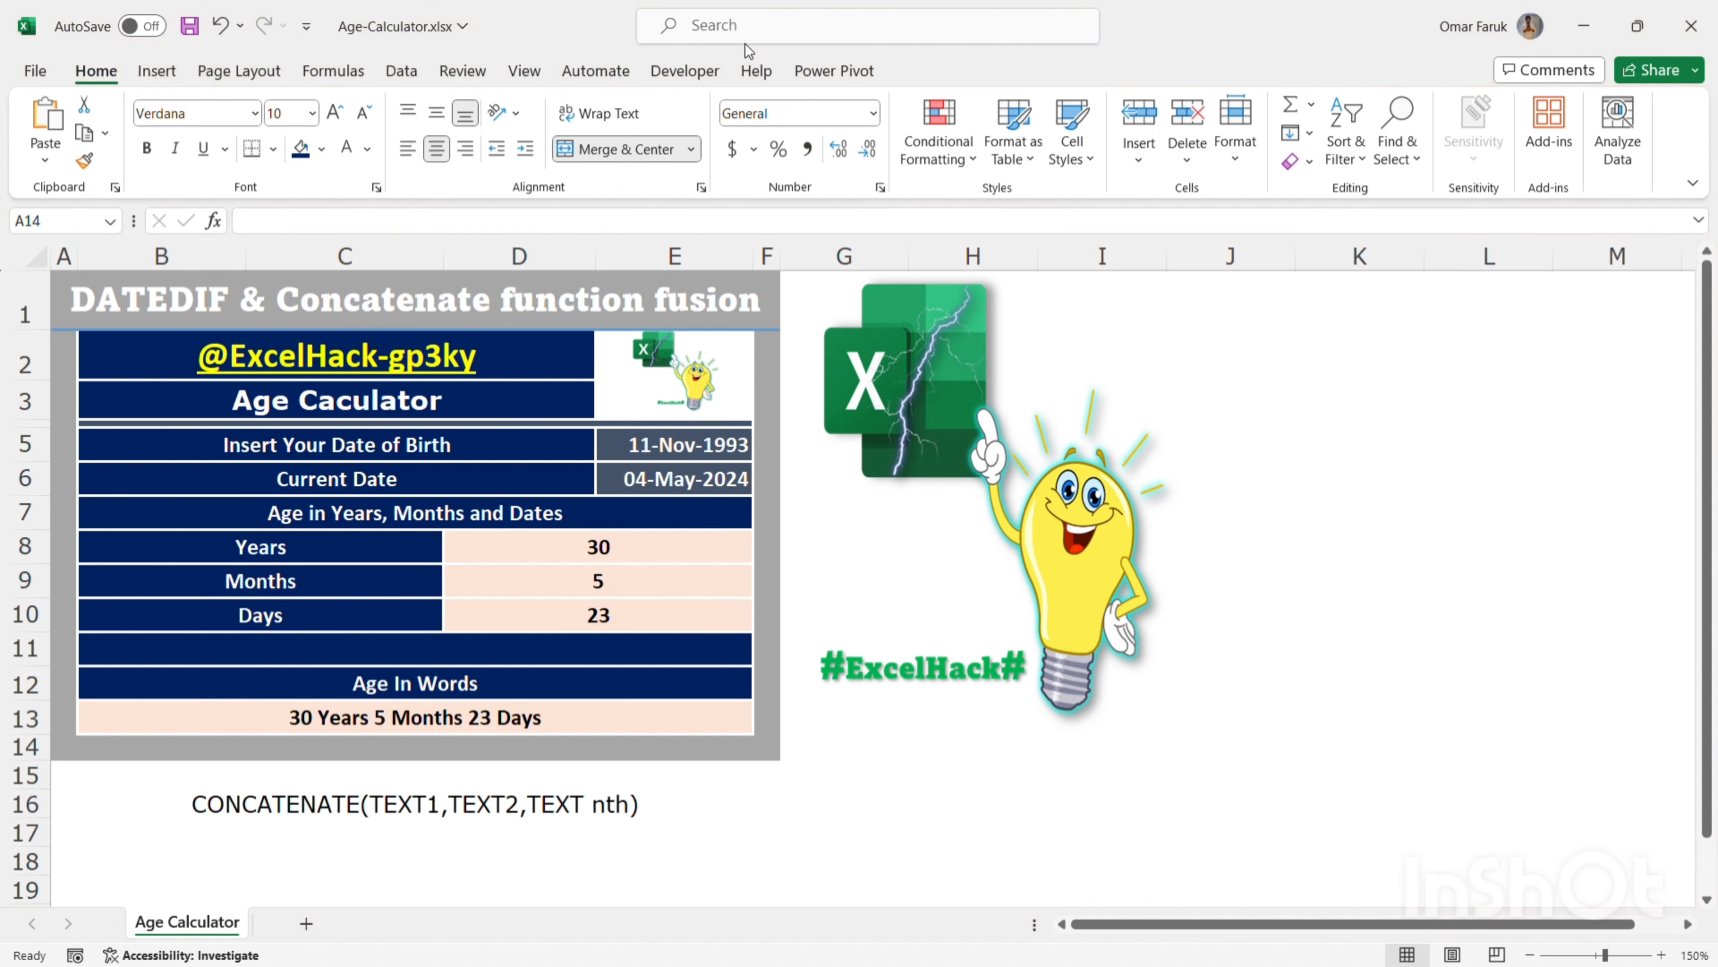
double_click(667, 717)
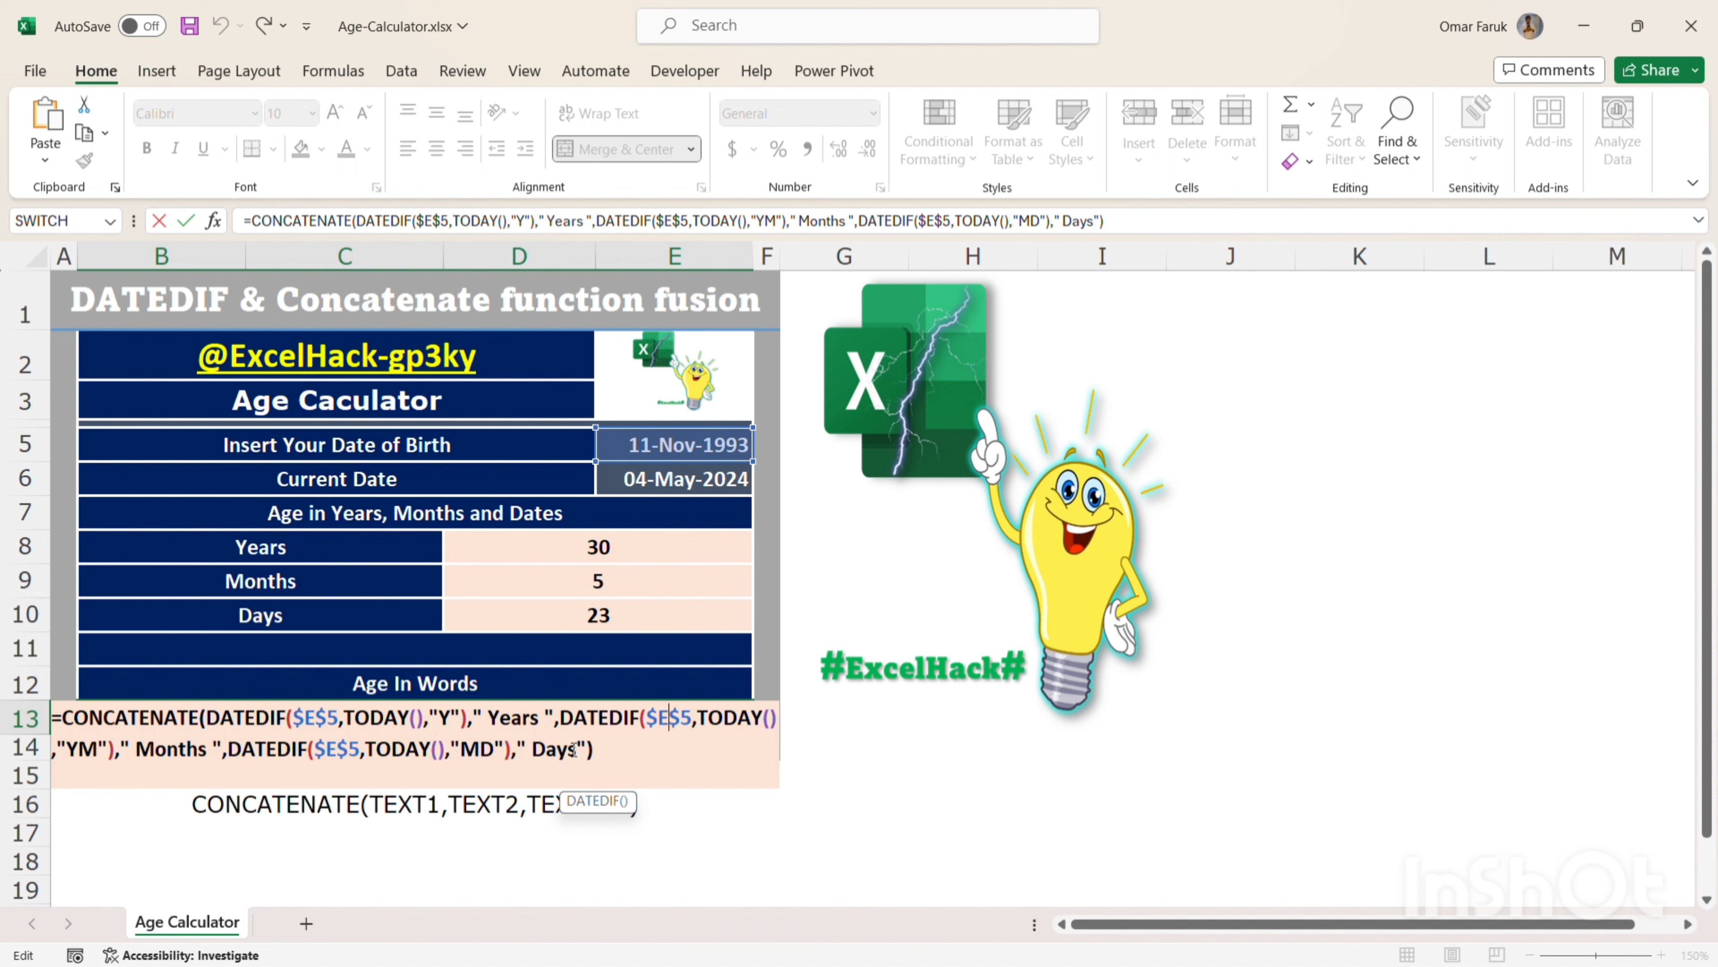
key(Return)
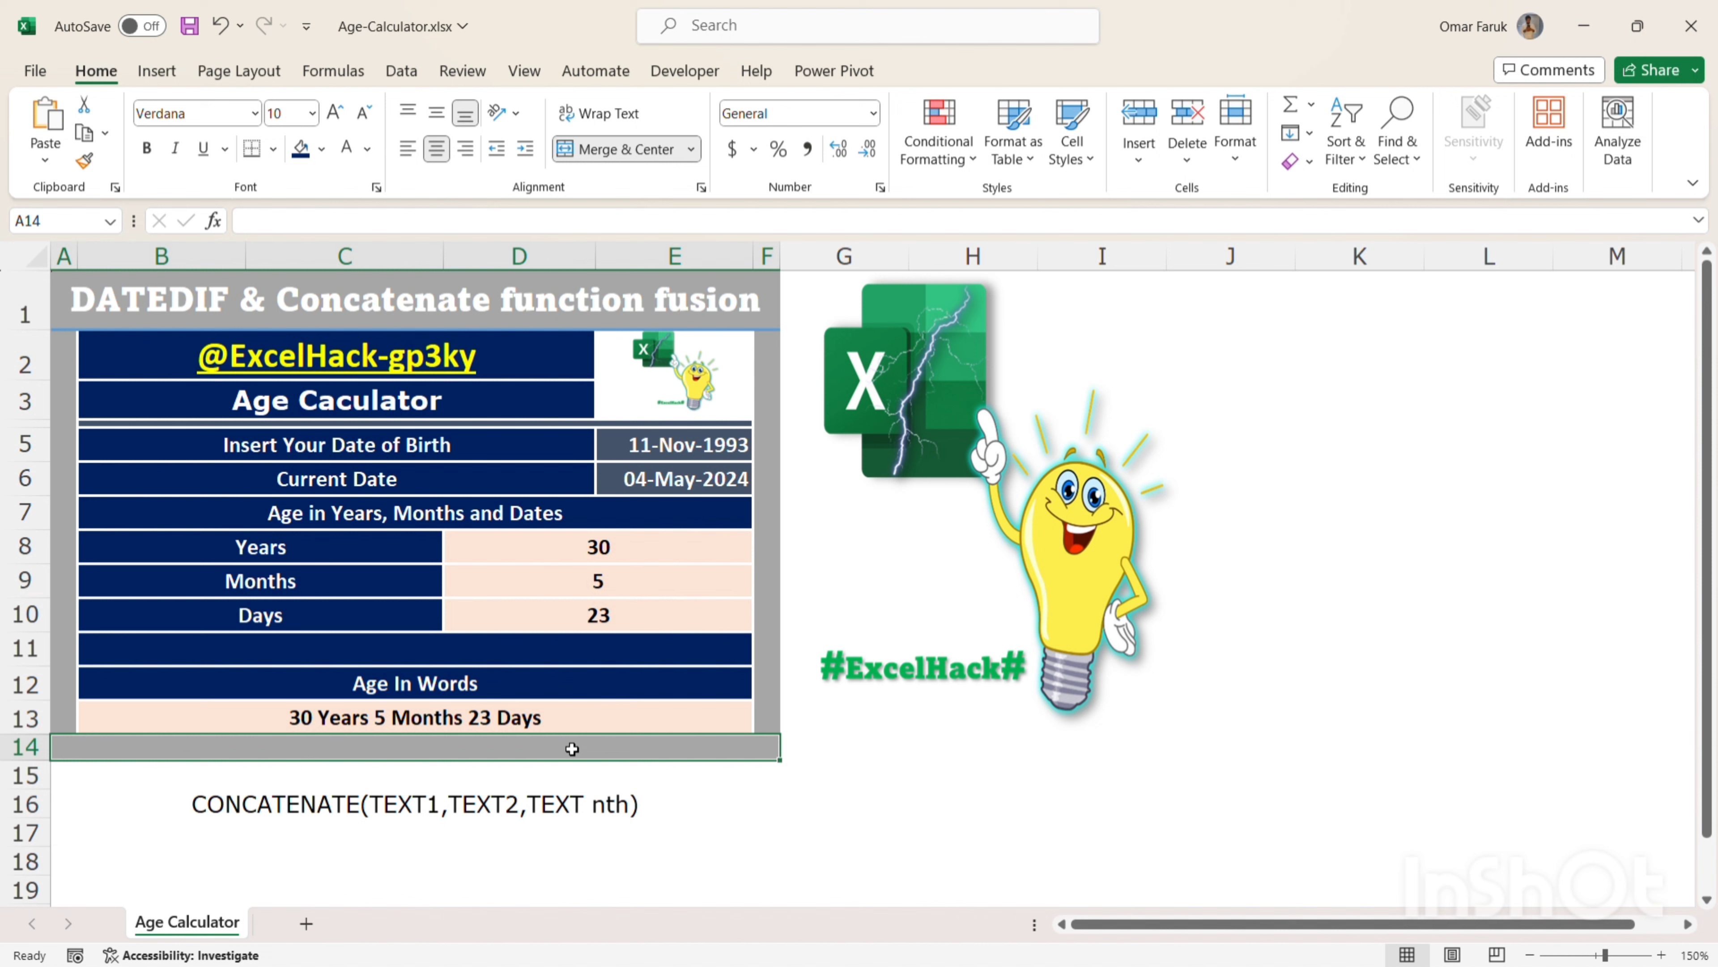
click(1310, 407)
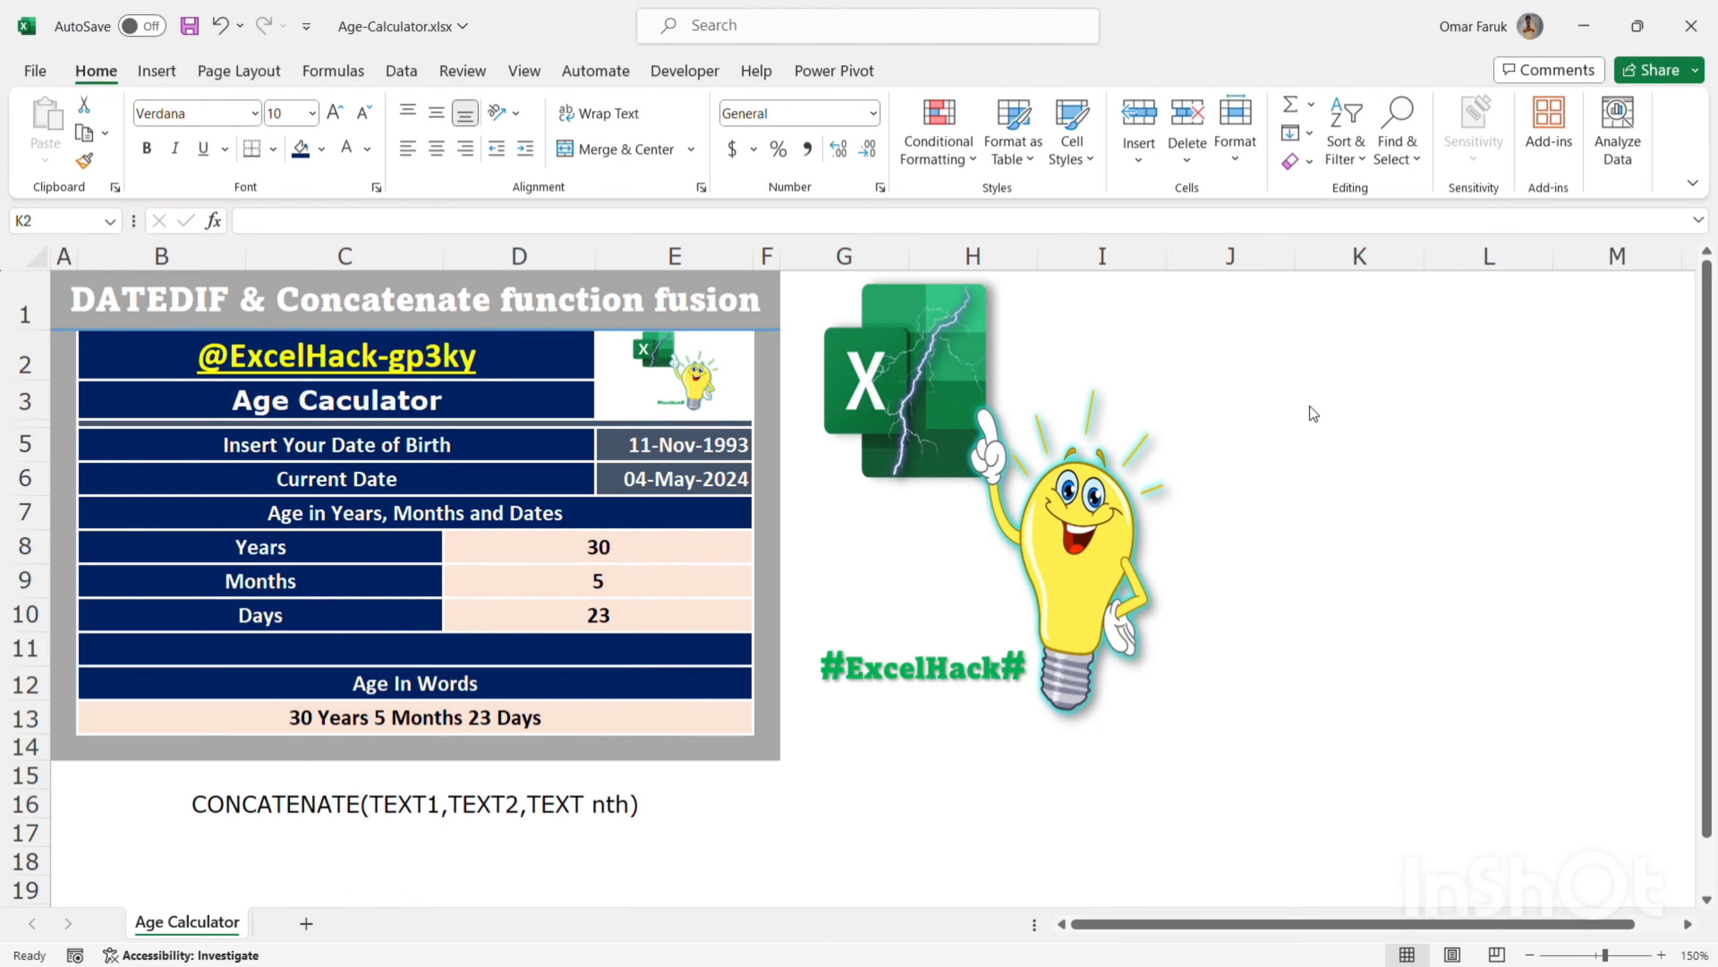